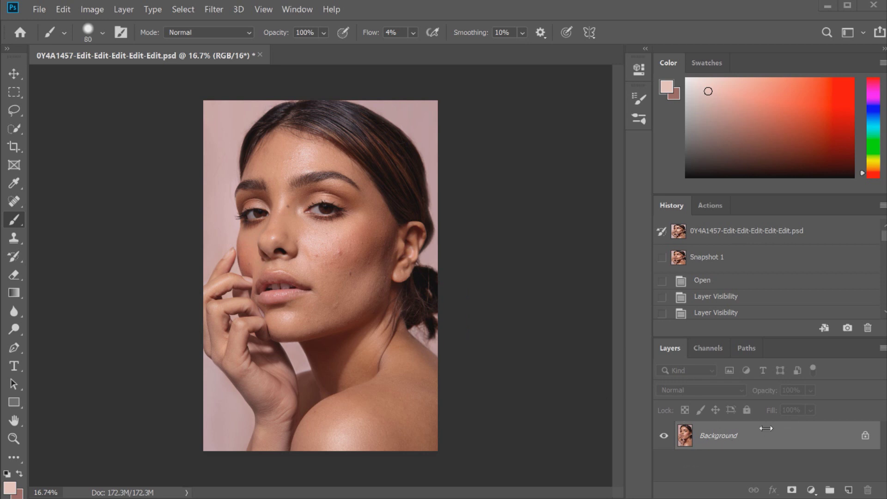
- Duplicate the Background layer and select the Spot Healing Brush from the healing tools
{"action": "left_click_drag", "start_coordinate": [820, 443], "coordinate": [847, 490]}
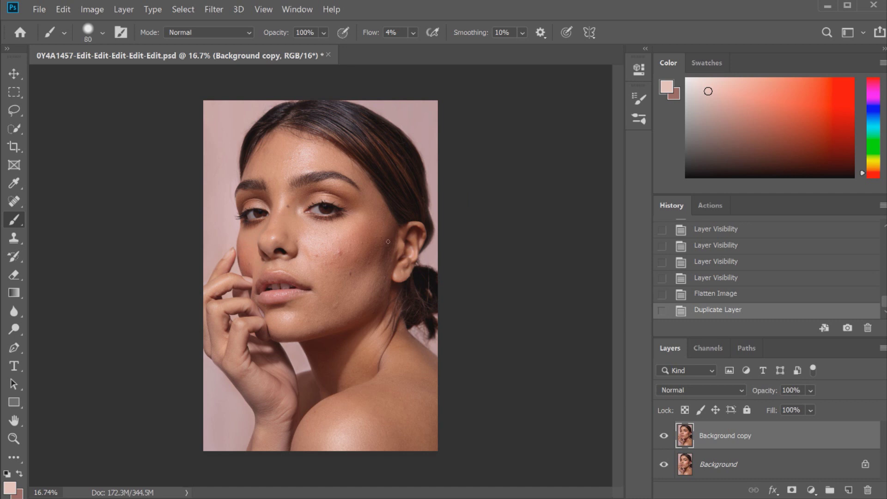
{"action": "left_click", "coordinate": [14, 202]}
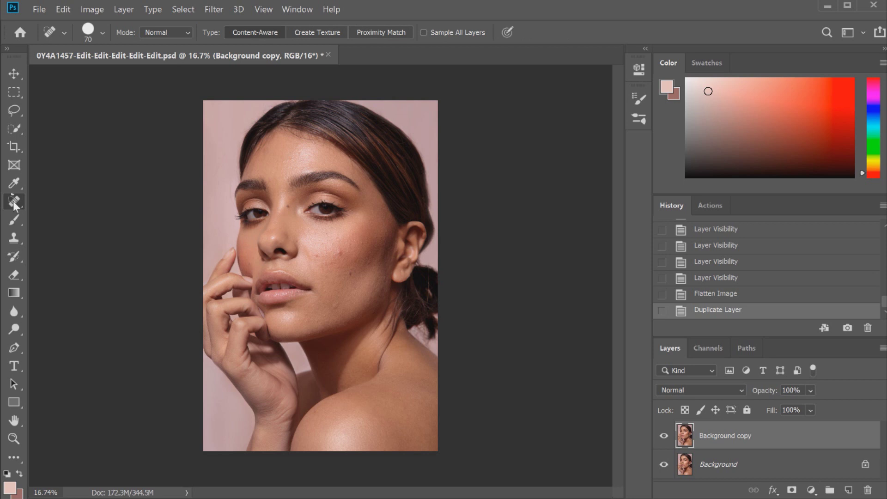
{"action": "right_click", "coordinate": [15, 202]}
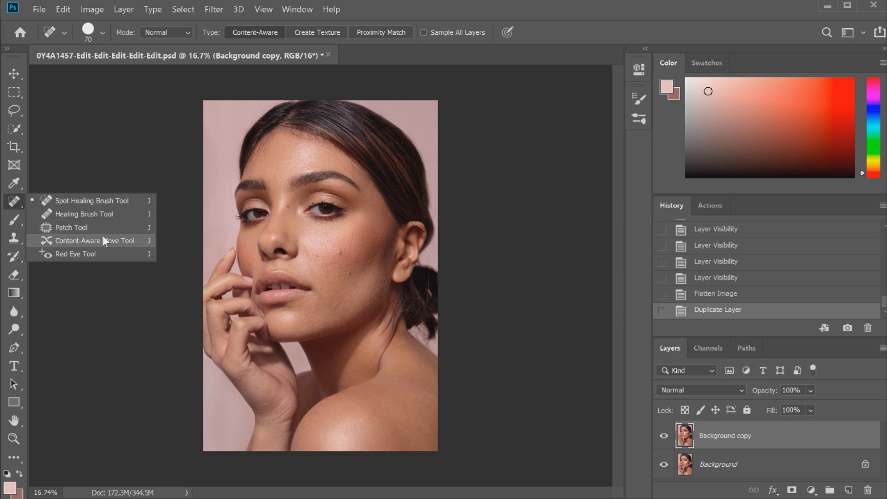
{"action": "left_click", "coordinate": [92, 201]}
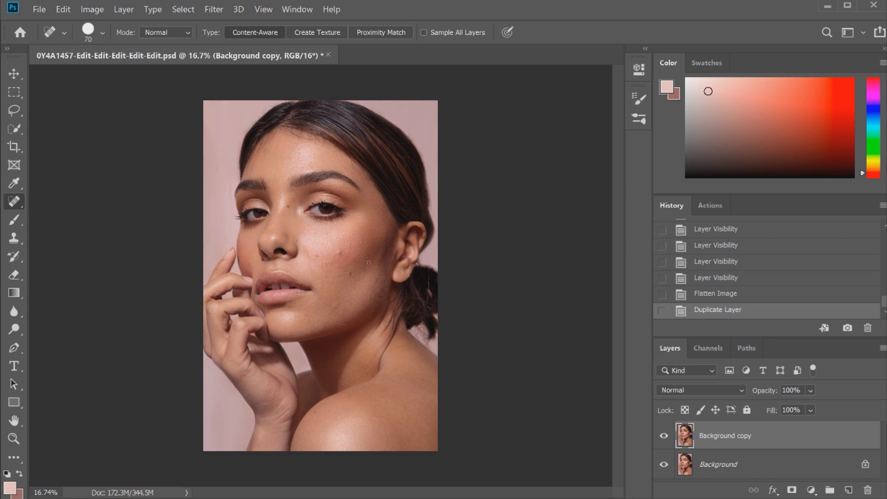
- Zoom in to 50% and spot-heal the white blemish and nearby spots on the cheek
{"action": "scroll", "coordinate": [366, 238], "scroll_direction": "up", "scroll_amount": 2}
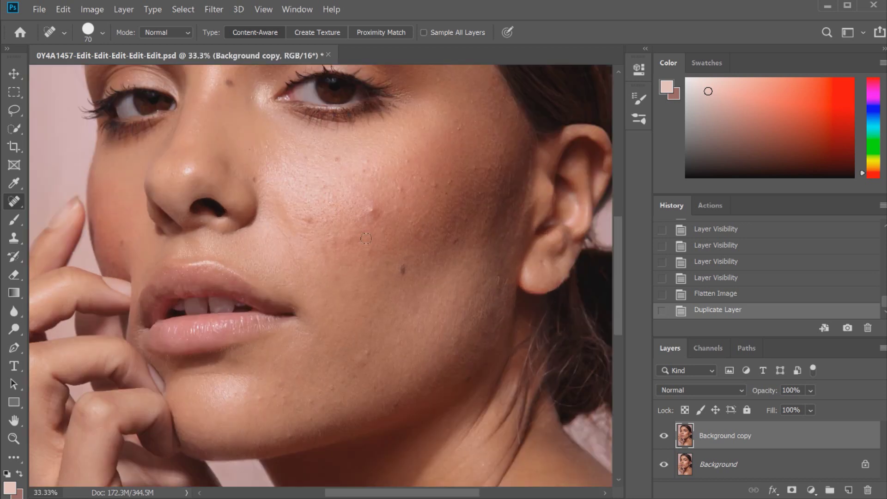
{"action": "scroll", "coordinate": [366, 239], "scroll_direction": "up", "scroll_amount": 1}
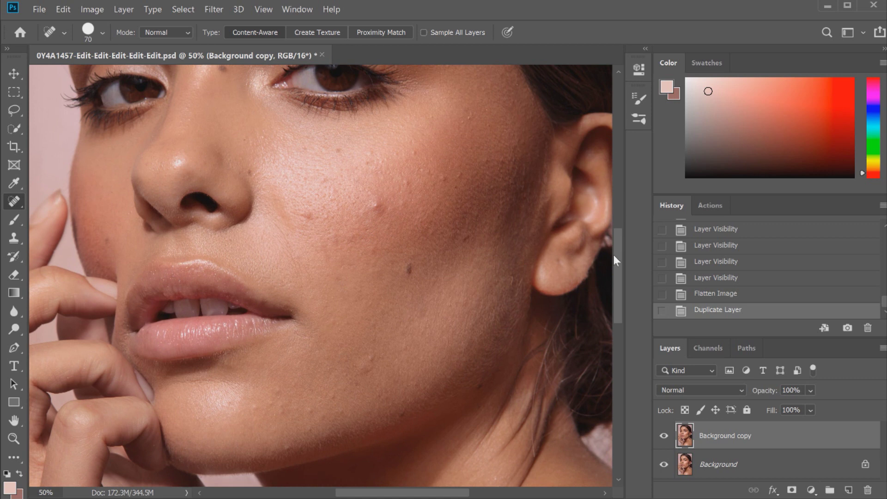
{"action": "left_click_drag", "start_coordinate": [613, 254], "coordinate": [619, 234]}
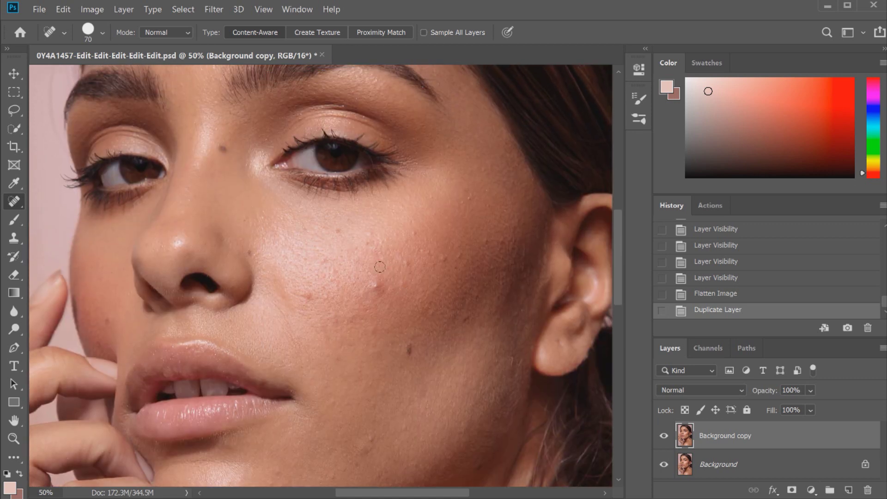
{"action": "left_click", "coordinate": [374, 285]}
{"action": "left_click", "coordinate": [375, 285]}
{"action": "left_click", "coordinate": [102, 33]}
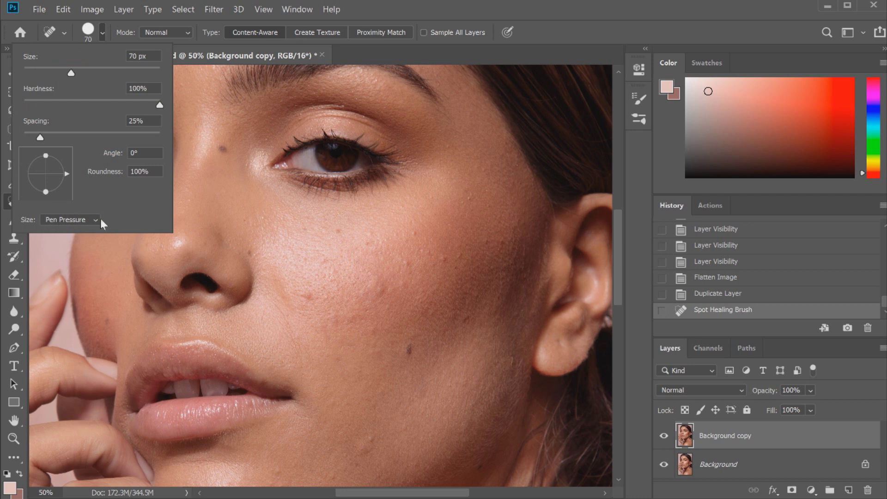
{"action": "left_click", "coordinate": [103, 31]}
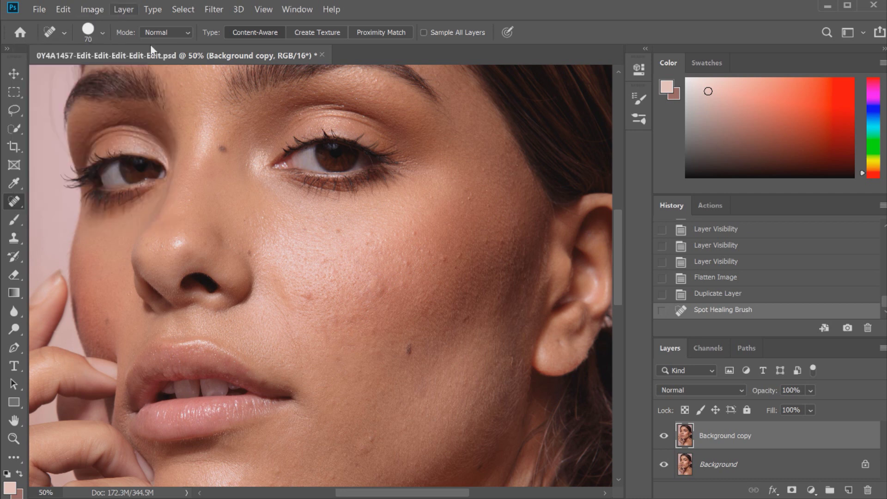
{"action": "left_click", "coordinate": [355, 251]}
{"action": "left_click", "coordinate": [359, 259]}
- Spot-heal the remaining small blemishes across the cheek toward the ear
{"action": "left_click", "coordinate": [324, 261]}
{"action": "left_click", "coordinate": [308, 291]}
{"action": "left_click", "coordinate": [370, 238]}
{"action": "left_click", "coordinate": [383, 244]}
{"action": "left_click", "coordinate": [424, 281]}
{"action": "mouse_move", "coordinate": [338, 310]}
{"action": "left_mouse_down"}
{"action": "mouse_move", "coordinate": [330, 342]}
{"action": "mouse_move", "coordinate": [336, 320]}
{"action": "left_mouse_up"}
{"action": "left_click", "coordinate": [411, 264]}
{"action": "left_click", "coordinate": [429, 254]}
{"action": "left_click", "coordinate": [444, 258]}
{"action": "left_click", "coordinate": [487, 186]}
{"action": "left_click", "coordinate": [461, 203]}
{"action": "left_click", "coordinate": [486, 169]}
- Heal the two spots on the forehead with the Spot Healing Brush
{"action": "scroll", "coordinate": [620, 238], "scroll_direction": "up", "scroll_amount": 3}
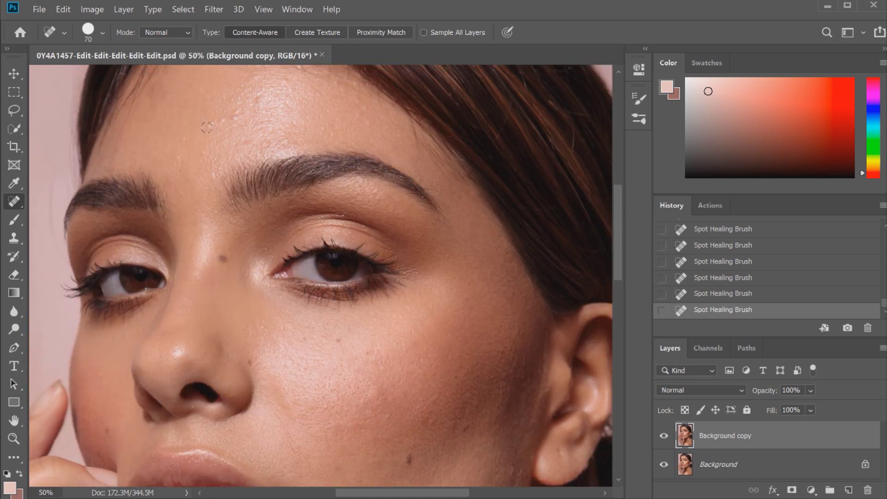
{"action": "left_click_drag", "start_coordinate": [204, 131], "coordinate": [226, 115]}
{"action": "left_click", "coordinate": [260, 96]}
{"action": "left_click", "coordinate": [181, 169]}
{"action": "scroll", "coordinate": [614, 193], "scroll_direction": "up", "scroll_amount": 2}
{"action": "left_click_drag", "start_coordinate": [155, 149], "coordinate": [160, 156]}
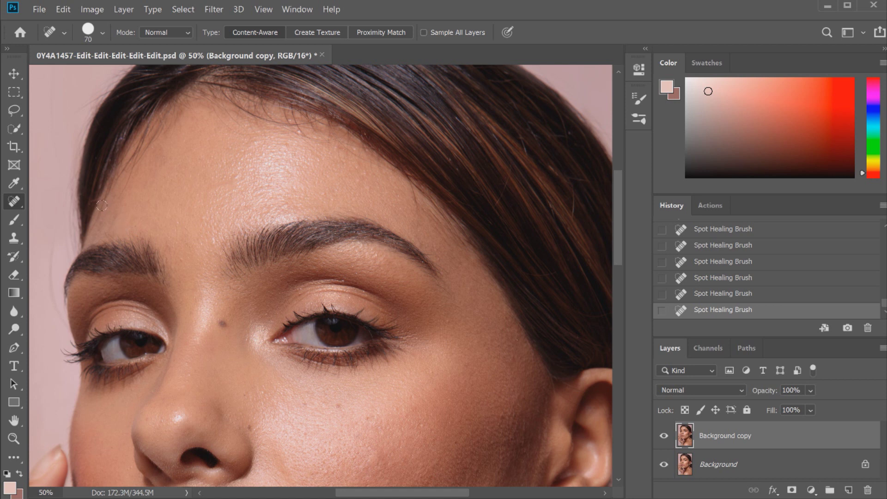
{"action": "right_click", "coordinate": [14, 203]}
- Patch a rough forehead area and a cheek spot with nearby clean skin, deselecting after each
{"action": "left_click", "coordinate": [44, 227]}
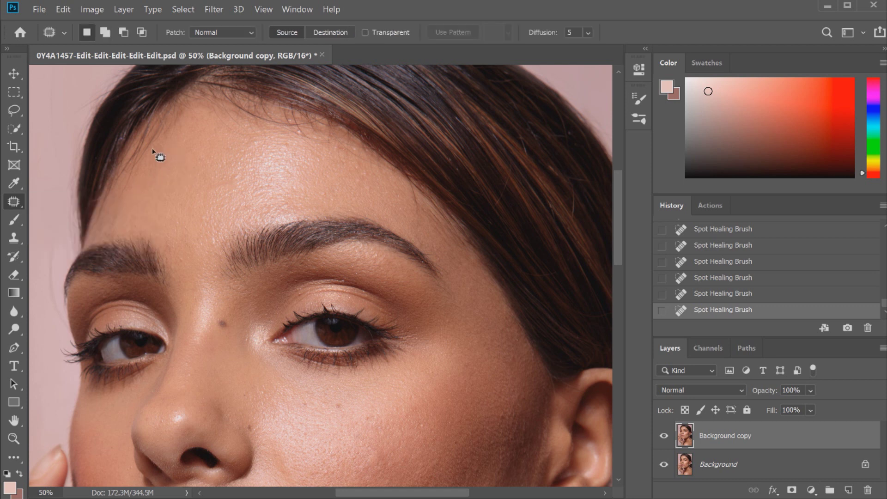
{"action": "mouse_move", "coordinate": [159, 154]}
{"action": "left_mouse_down"}
{"action": "mouse_move", "coordinate": [150, 172]}
{"action": "mouse_move", "coordinate": [167, 169]}
{"action": "mouse_move", "coordinate": [162, 163]}
{"action": "mouse_move", "coordinate": [151, 192]}
{"action": "left_mouse_up"}
{"action": "key", "text": "ctrl+d"}
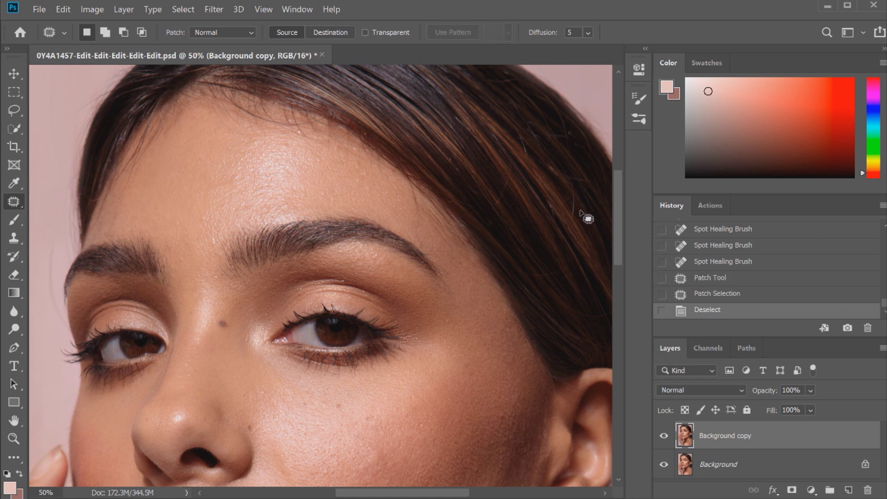
{"action": "scroll", "coordinate": [615, 222], "scroll_direction": "down", "scroll_amount": 5}
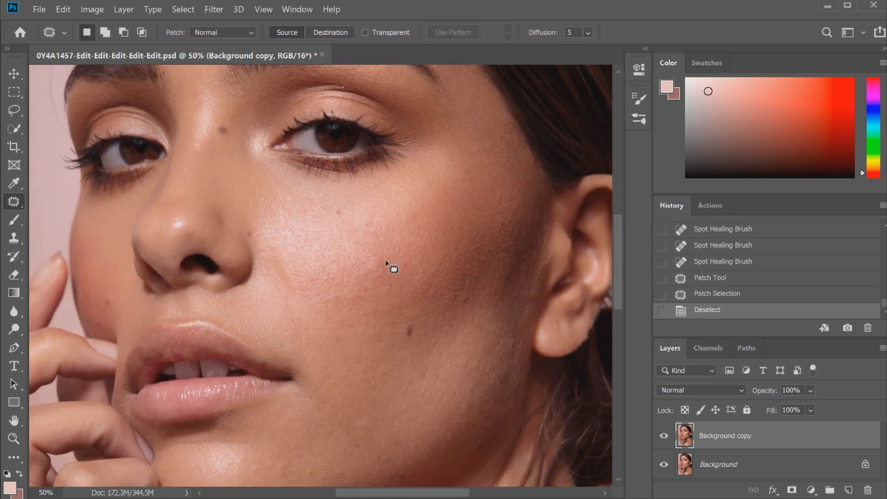
{"action": "mouse_move", "coordinate": [385, 257]}
{"action": "left_mouse_down"}
{"action": "mouse_move", "coordinate": [368, 262]}
{"action": "mouse_move", "coordinate": [378, 278]}
{"action": "mouse_move", "coordinate": [392, 269]}
{"action": "mouse_move", "coordinate": [374, 265]}
{"action": "mouse_move", "coordinate": [396, 254]}
{"action": "mouse_move", "coordinate": [359, 273]}
{"action": "mouse_move", "coordinate": [401, 250]}
{"action": "left_mouse_up"}
{"action": "key", "text": "ctrl+d"}
{"action": "key", "text": "ctrl+d"}
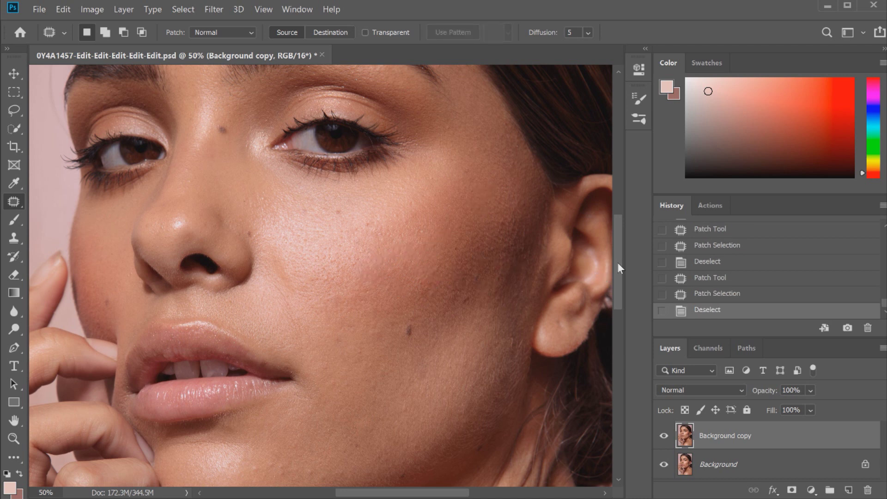
{"action": "left_click_drag", "start_coordinate": [621, 262], "coordinate": [412, 234]}
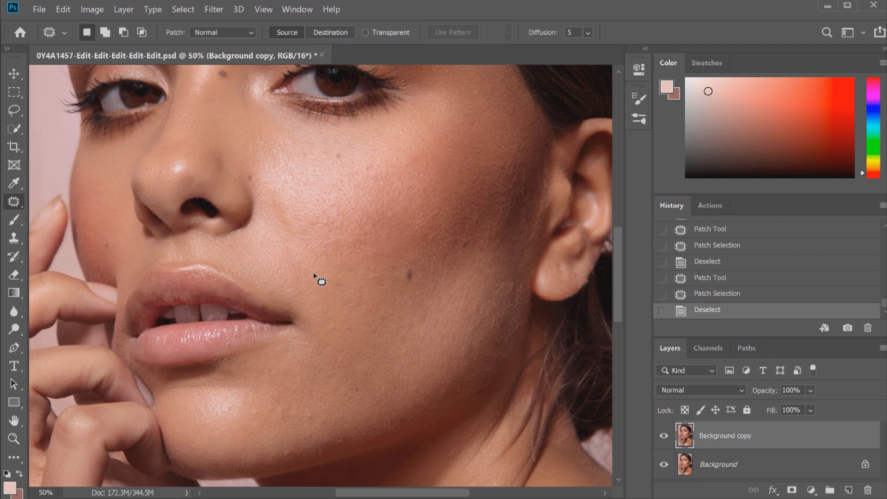
- Switch back to the Spot Healing Brush and heal six blemishes along the chin
{"action": "right_click", "coordinate": [21, 204]}
{"action": "left_click", "coordinate": [36, 203]}
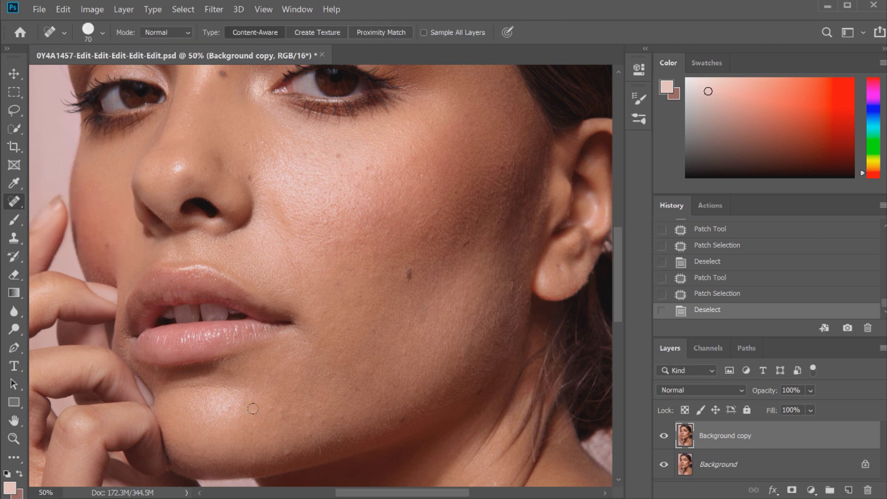
{"action": "left_click", "coordinate": [254, 412]}
{"action": "left_click", "coordinate": [278, 411]}
{"action": "left_click", "coordinate": [293, 411]}
{"action": "left_click", "coordinate": [309, 414]}
{"action": "left_click", "coordinate": [341, 416]}
{"action": "left_click", "coordinate": [288, 453]}
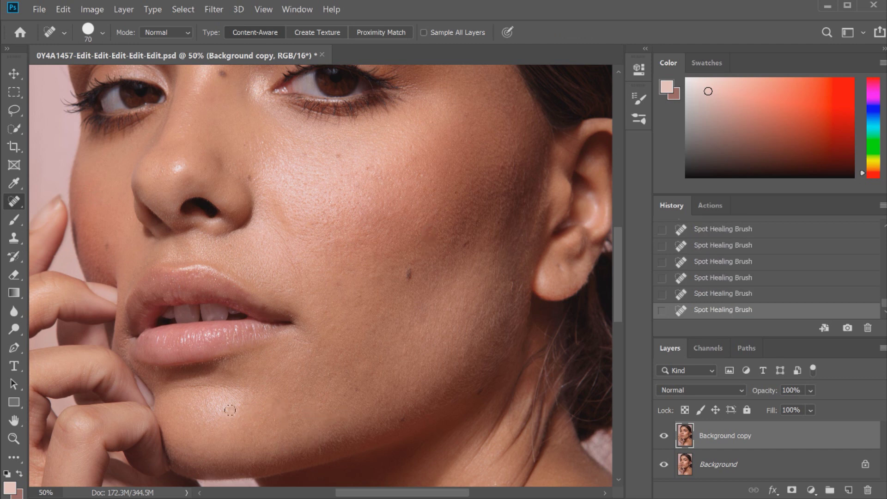
- Paint out the blemishes on the cheek beside the nose
{"action": "scroll", "coordinate": [499, 351], "scroll_direction": "up", "scroll_amount": 3}
{"action": "left_click_drag", "start_coordinate": [276, 306], "coordinate": [303, 371]}
{"action": "left_click_drag", "start_coordinate": [272, 291], "coordinate": [314, 351]}
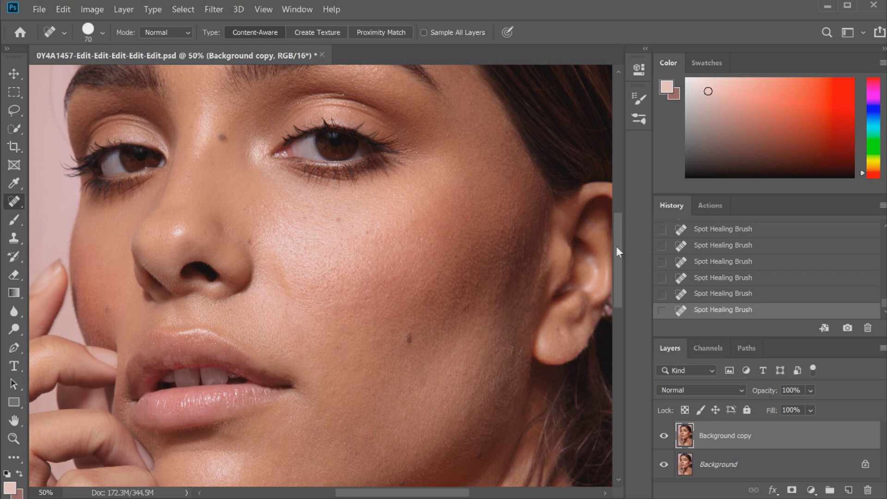
- Heal the blemishes on the forehead and the spot near the inner eyebrow
{"action": "scroll", "coordinate": [601, 255], "scroll_direction": "up", "scroll_amount": 3}
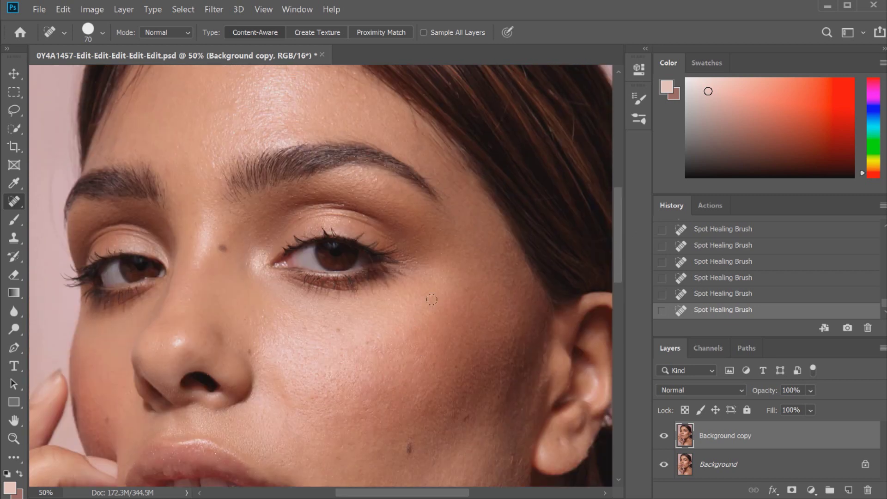
{"action": "scroll", "coordinate": [618, 227], "scroll_direction": "up", "scroll_amount": 3}
{"action": "left_click_drag", "start_coordinate": [137, 173], "coordinate": [118, 220]}
{"action": "left_click_drag", "start_coordinate": [212, 121], "coordinate": [258, 155]}
{"action": "left_click_drag", "start_coordinate": [131, 188], "coordinate": [161, 154]}
{"action": "left_click_drag", "start_coordinate": [329, 141], "coordinate": [327, 170]}
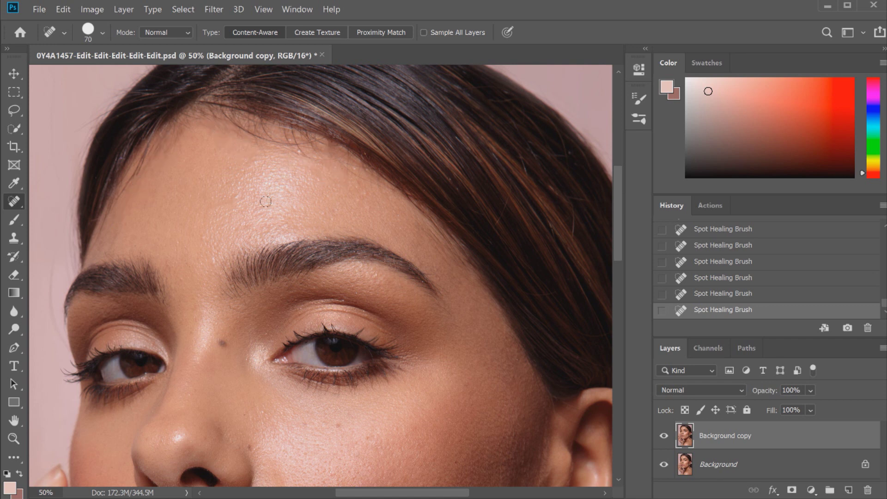
{"action": "left_click_drag", "start_coordinate": [214, 255], "coordinate": [214, 268]}
{"action": "mouse_move", "coordinate": [613, 204]}
{"action": "left_mouse_down"}
{"action": "mouse_move", "coordinate": [617, 256]}
{"action": "mouse_move", "coordinate": [631, 189]}
{"action": "mouse_move", "coordinate": [623, 233]}
{"action": "left_mouse_up"}
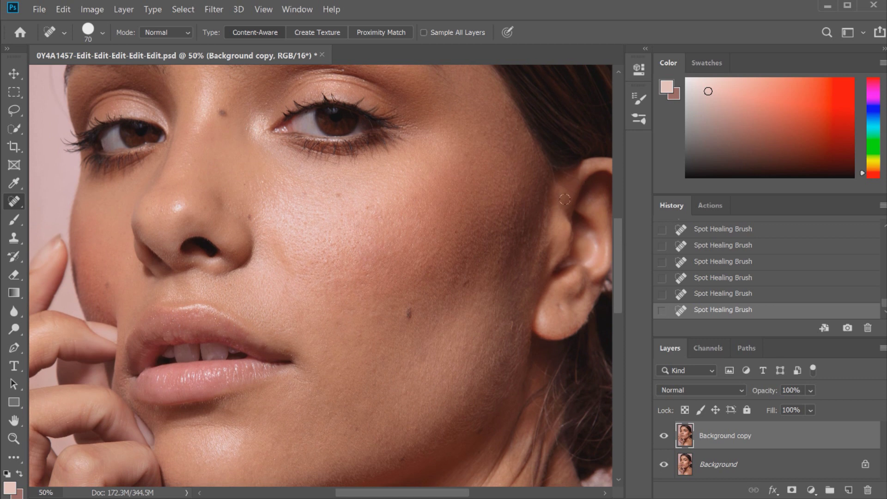
- Rename the Background copy layer to 'Healing Tools'
{"action": "right_click", "coordinate": [735, 435]}
{"action": "left_click", "coordinate": [741, 441]}
{"action": "double_click", "coordinate": [741, 437]}
{"action": "type", "text": "Healing Tools"}
{"action": "key", "text": "Return"}
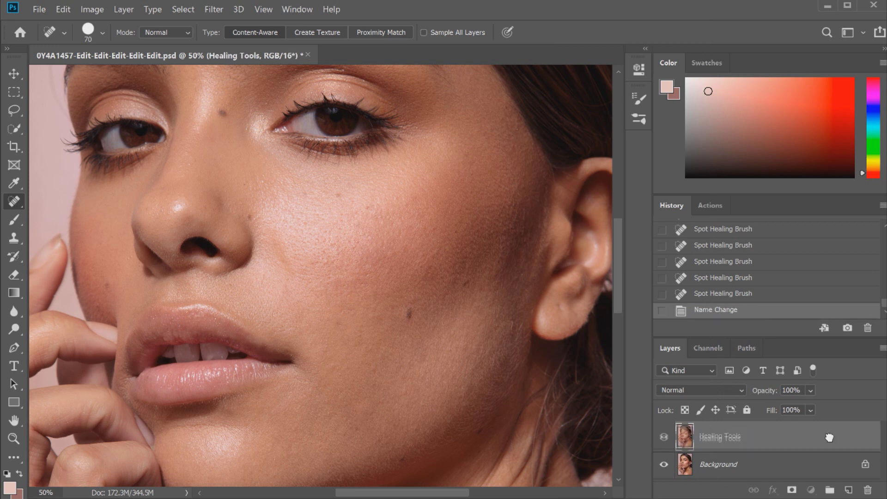
- Duplicate the Healing Tools layer and name the copy 'Dodge & Burn'
{"action": "left_click_drag", "start_coordinate": [829, 435], "coordinate": [847, 488]}
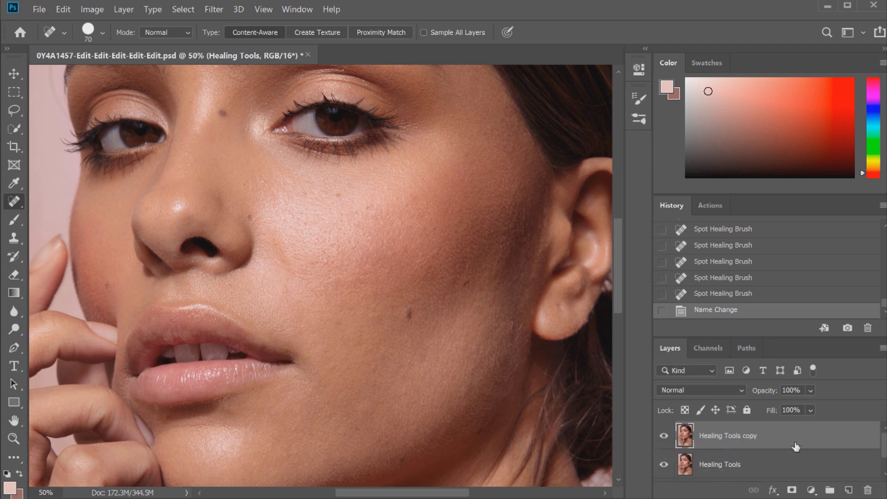
{"action": "double_click", "coordinate": [739, 436]}
{"action": "type", "text": "Do"}
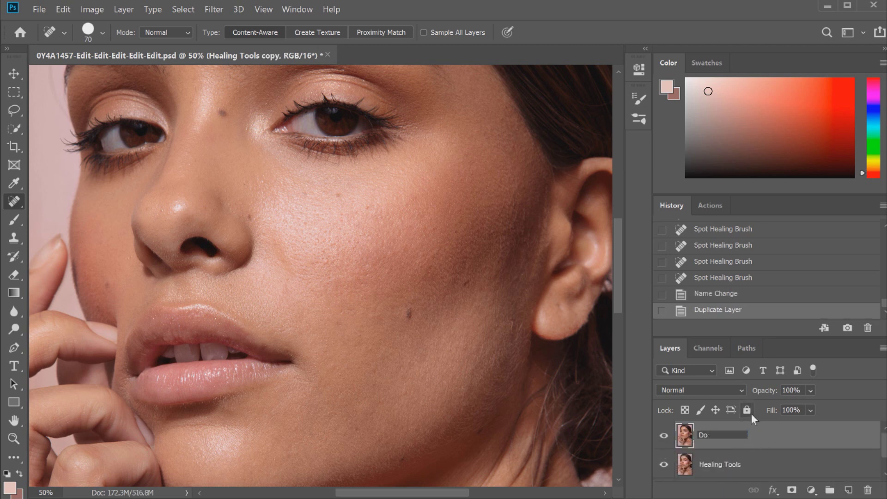
{"action": "type", "text": "dge & Burn"}
{"action": "key", "text": "Return"}
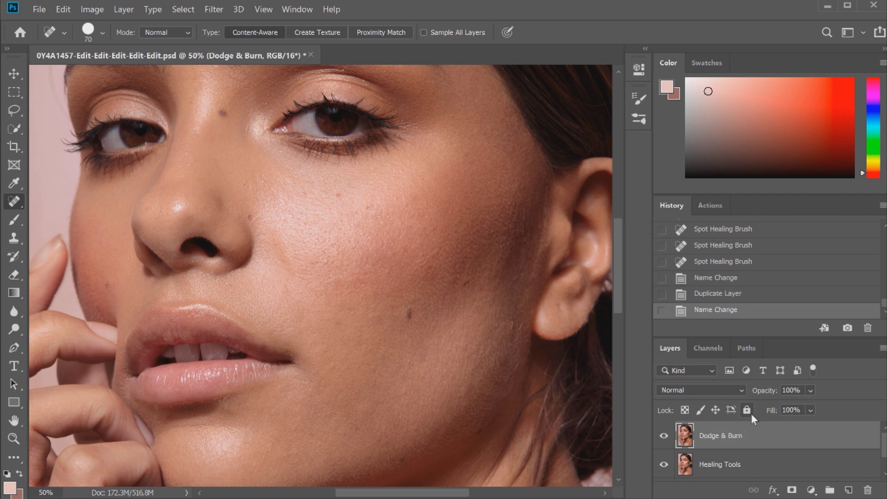
- Select the Dodge Tool with a 45 px brush, Midtones range and 1% exposure
{"action": "left_click", "coordinate": [11, 327]}
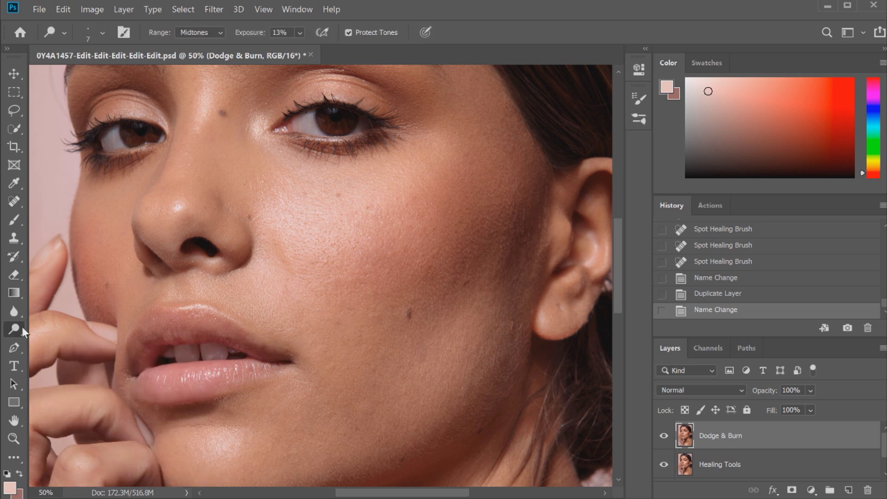
{"action": "right_click", "coordinate": [24, 326]}
{"action": "left_click", "coordinate": [55, 325]}
{"action": "key", "text": "bracketright"}
{"action": "key", "text": "bracketright"}
{"action": "key", "text": "bracketleft"}
{"action": "key", "text": "bracketleft"}
{"action": "left_click", "coordinate": [300, 32]}
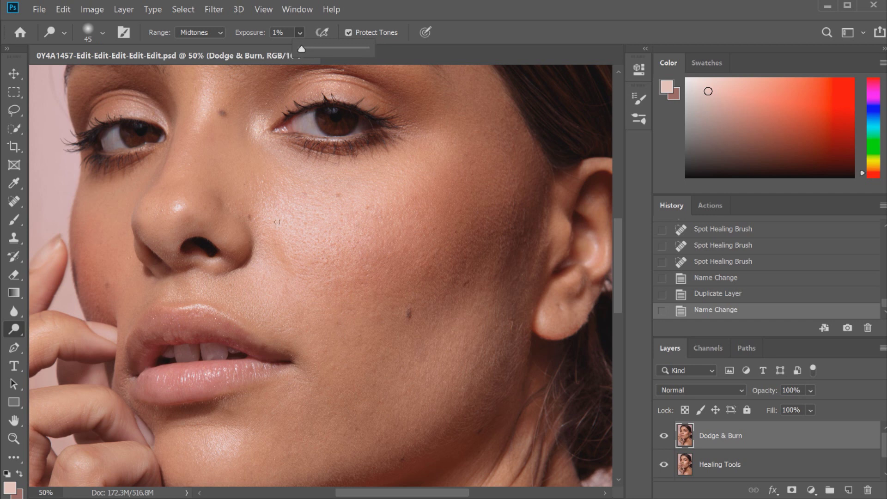
{"action": "left_click", "coordinate": [272, 238]}
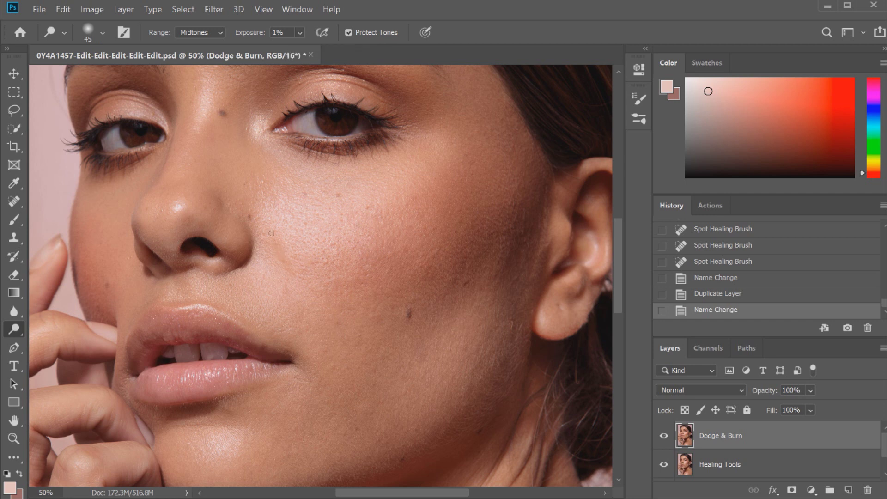
- Dodge the cheek with soft strokes to gently lighten it
{"action": "mouse_move", "coordinate": [272, 233]}
{"action": "left_mouse_down"}
{"action": "mouse_move", "coordinate": [288, 263]}
{"action": "mouse_move", "coordinate": [274, 238]}
{"action": "left_mouse_up"}
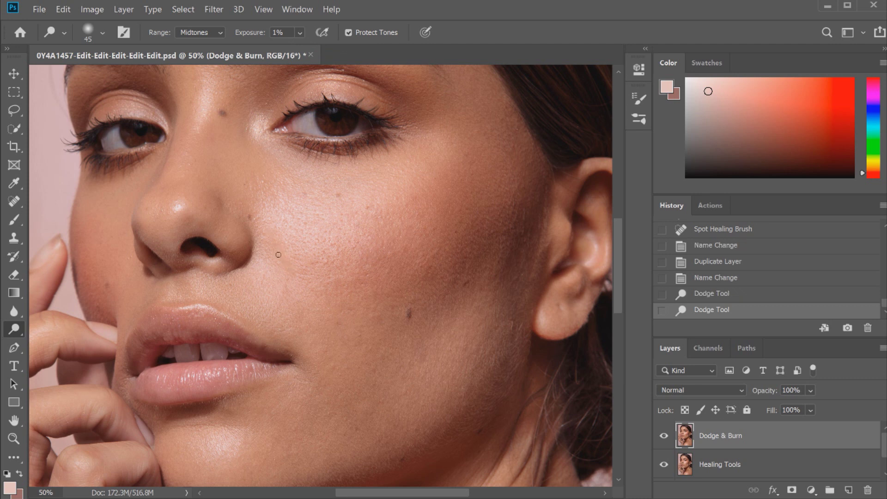
{"action": "mouse_move", "coordinate": [292, 270]}
{"action": "left_mouse_down"}
{"action": "mouse_move", "coordinate": [291, 244]}
{"action": "mouse_move", "coordinate": [292, 265]}
{"action": "mouse_move", "coordinate": [300, 250]}
{"action": "mouse_move", "coordinate": [316, 263]}
{"action": "left_mouse_up"}
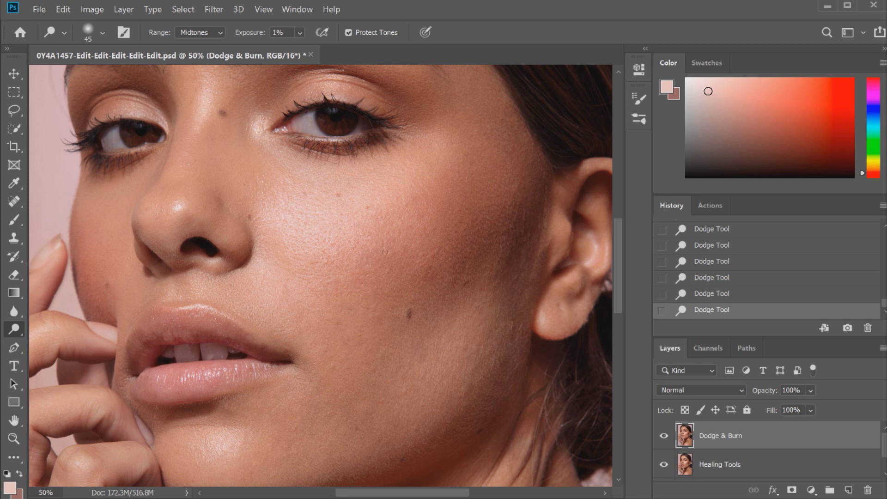
{"action": "scroll", "coordinate": [507, 221], "scroll_direction": "up", "scroll_amount": 3}
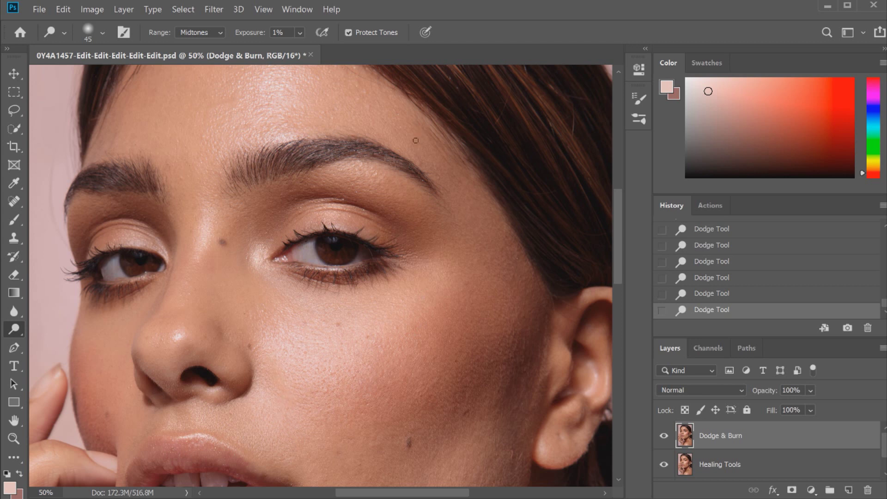
{"action": "left_click_drag", "start_coordinate": [619, 212], "coordinate": [616, 198]}
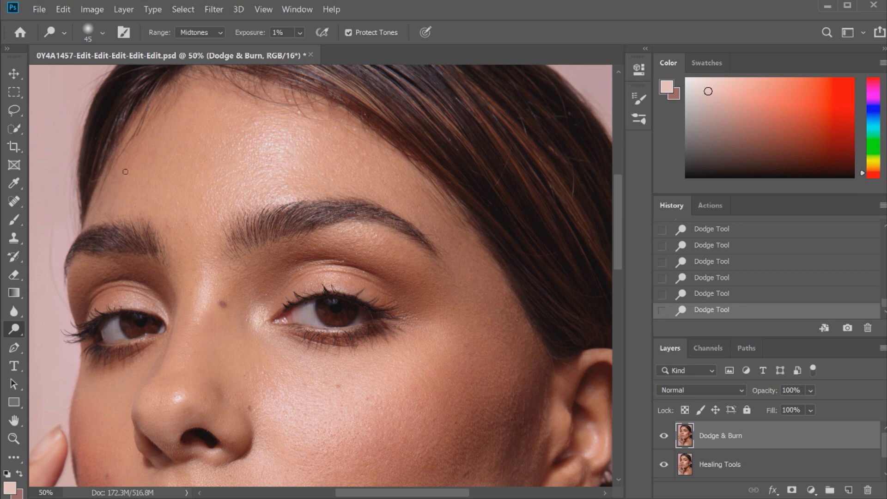
{"action": "scroll", "coordinate": [258, 112], "scroll_direction": "down", "scroll_amount": 5}
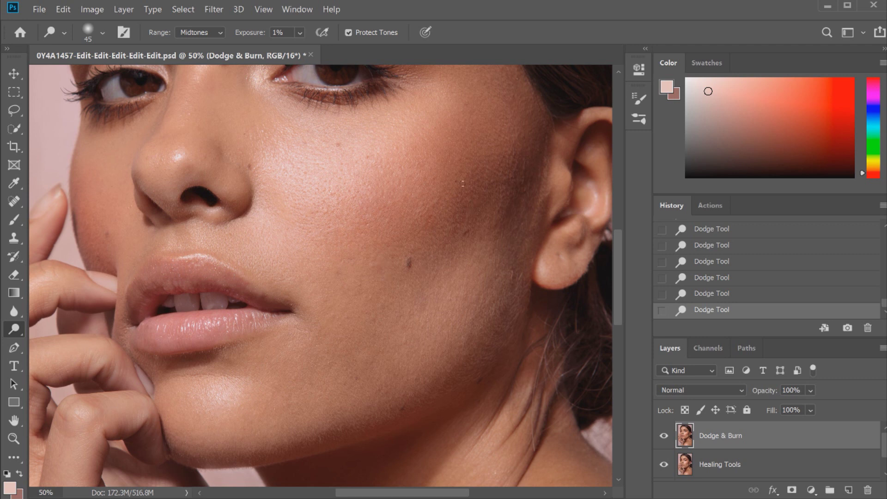
{"action": "right_click", "coordinate": [25, 329]}
- Select the Burn Tool at brush size 70 with airbrush build-up turned off
{"action": "left_click", "coordinate": [60, 341]}
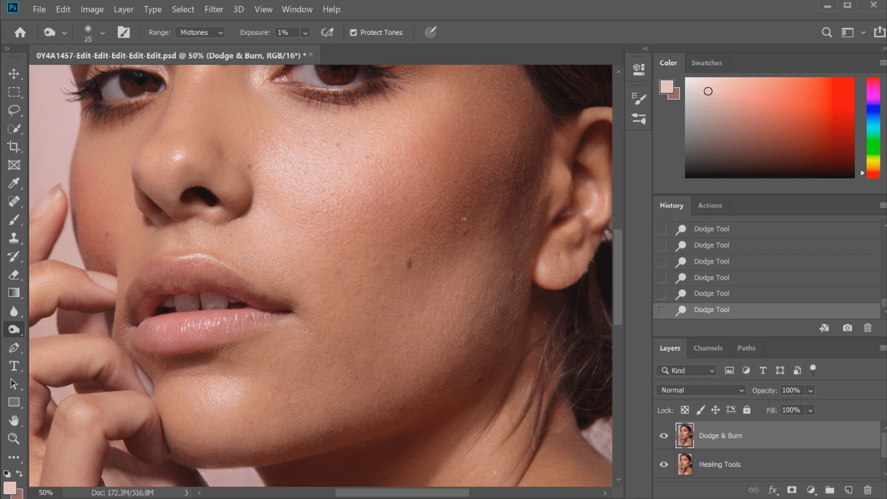
{"action": "key", "text": "bracketright"}
{"action": "key", "text": "bracketright"}
{"action": "key", "text": "bracketright"}
{"action": "key", "text": "bracketright"}
{"action": "key", "text": "bracketright"}
{"action": "key", "text": "bracketleft"}
{"action": "key", "text": "shift+alt+p"}
- Paint faint burn strokes to darken the shadow areas of the cheek
{"action": "left_click_drag", "start_coordinate": [458, 248], "coordinate": [459, 217]}
{"action": "mouse_move", "coordinate": [461, 182]}
{"action": "left_mouse_down"}
{"action": "mouse_move", "coordinate": [467, 217]}
{"action": "mouse_move", "coordinate": [491, 225]}
{"action": "mouse_move", "coordinate": [501, 210]}
{"action": "left_mouse_up"}
{"action": "left_click_drag", "start_coordinate": [618, 261], "coordinate": [618, 231]}
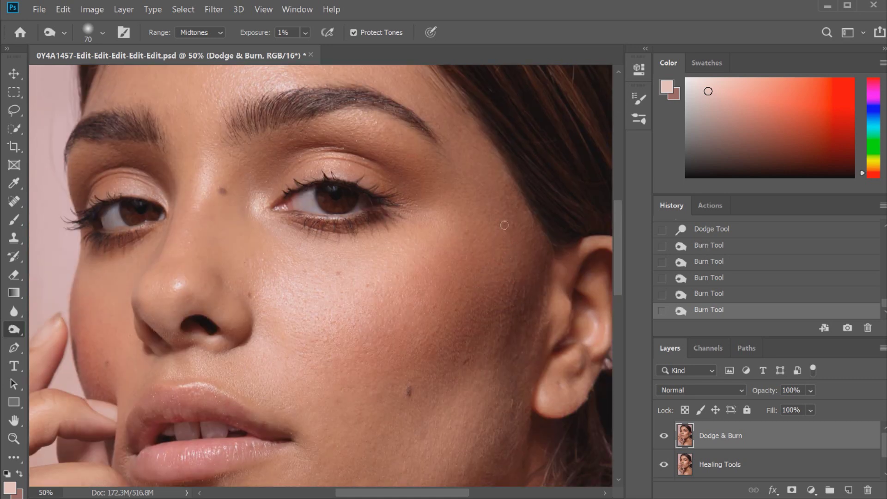
{"action": "mouse_move", "coordinate": [516, 269]}
{"action": "left_mouse_down"}
{"action": "mouse_move", "coordinate": [511, 255]}
{"action": "mouse_move", "coordinate": [503, 277]}
{"action": "mouse_move", "coordinate": [517, 240]}
{"action": "left_mouse_up"}
{"action": "left_click_drag", "start_coordinate": [619, 238], "coordinate": [619, 268]}
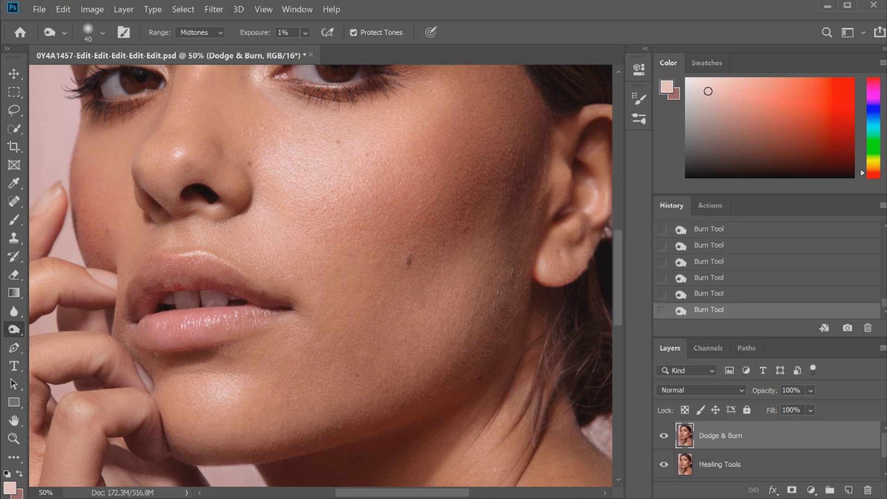
{"action": "scroll", "coordinate": [350, 175], "scroll_direction": "up", "scroll_amount": 5}
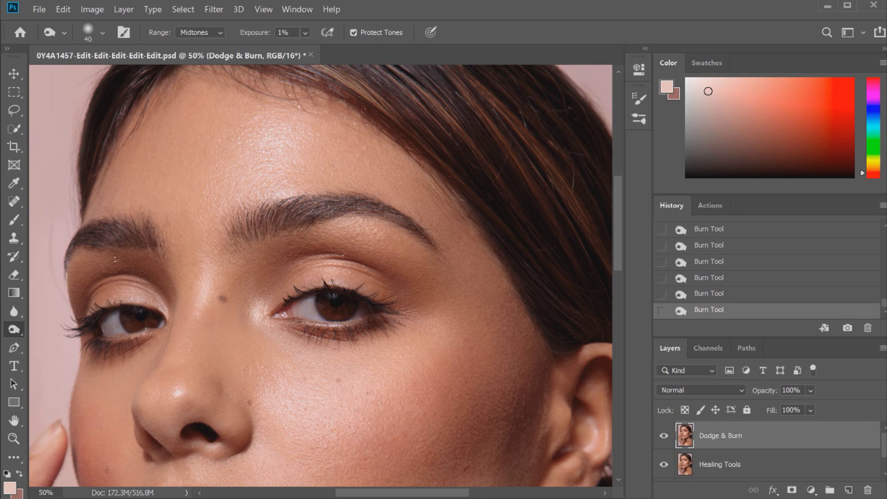
{"action": "scroll", "coordinate": [316, 340], "scroll_direction": "down", "scroll_amount": 5}
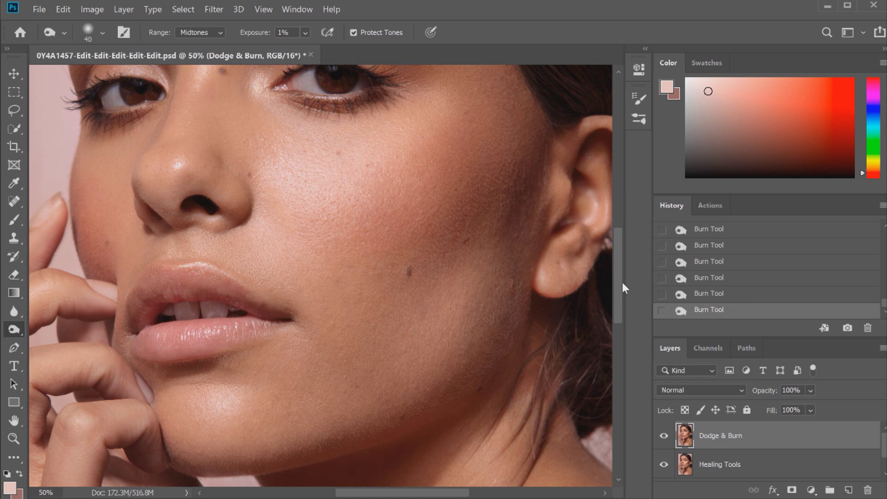
{"action": "left_click_drag", "start_coordinate": [623, 282], "coordinate": [633, 233]}
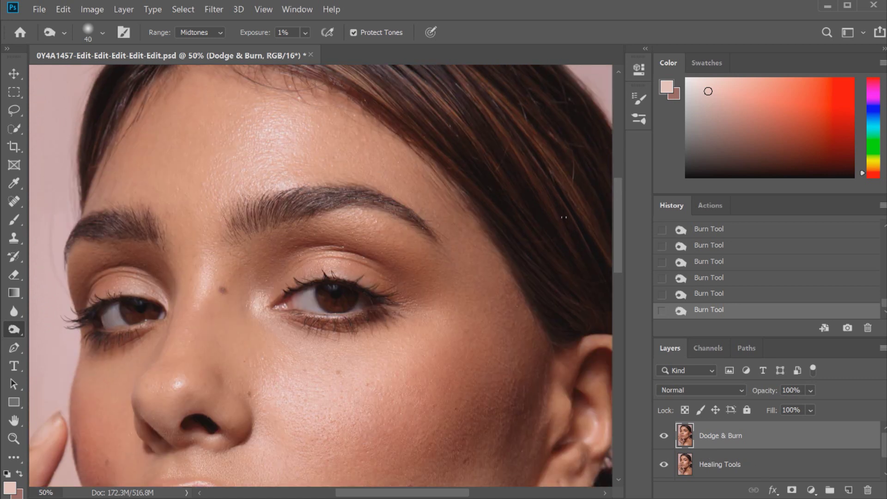
- Zoom out to 25% and toggle the Dodge & Burn layer off and on twice, leaving it visible
{"action": "key", "text": "ctrl+minus"}
{"action": "key", "text": "ctrl+minus"}
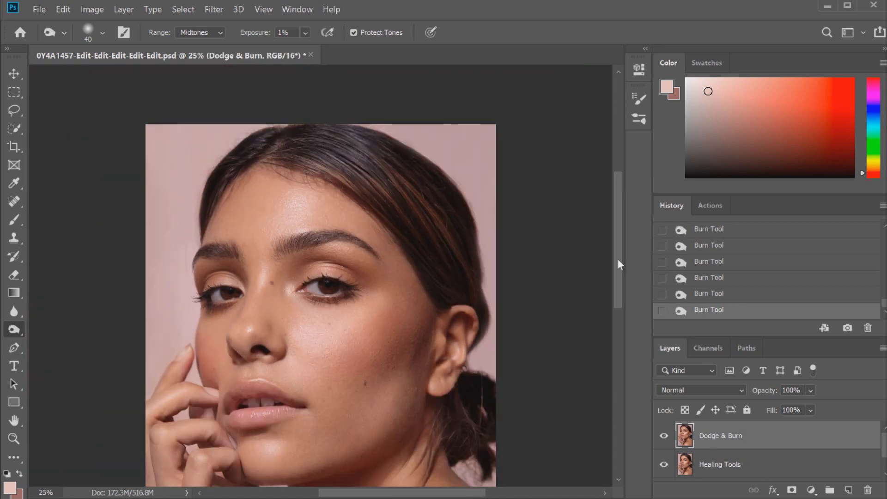
{"action": "mouse_move", "coordinate": [619, 264]}
{"action": "left_mouse_down"}
{"action": "mouse_move", "coordinate": [617, 287]}
{"action": "mouse_move", "coordinate": [618, 279]}
{"action": "left_mouse_up"}
{"action": "left_click", "coordinate": [665, 434]}
{"action": "left_click", "coordinate": [669, 434]}
{"action": "left_click", "coordinate": [668, 435]}
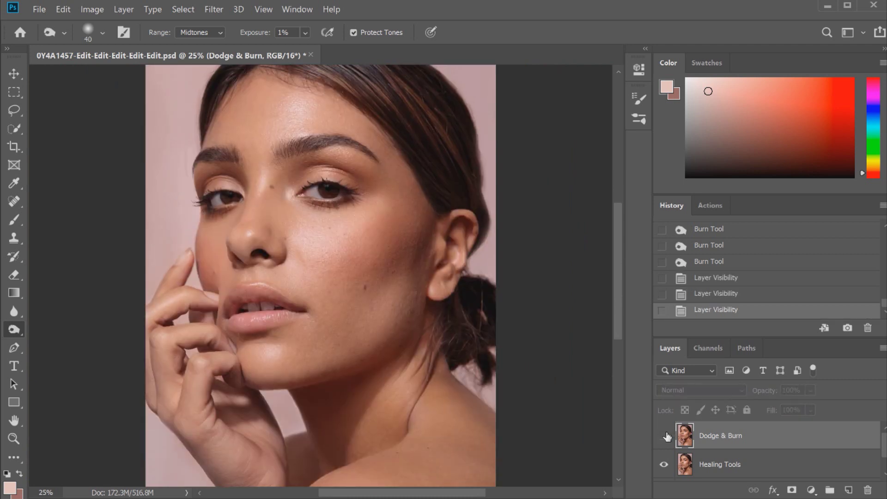
{"action": "left_click", "coordinate": [665, 436]}
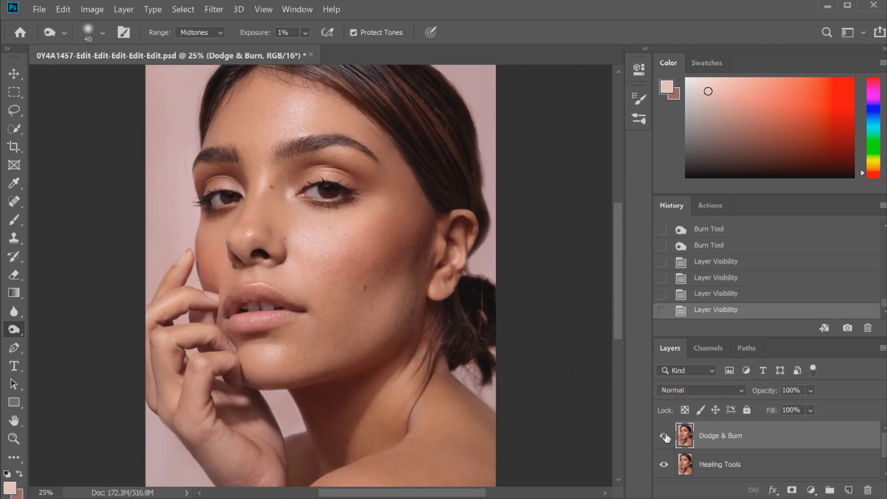
- Add a new empty layer named 'Texture' above Dodge & Burn
{"action": "left_click", "coordinate": [849, 491]}
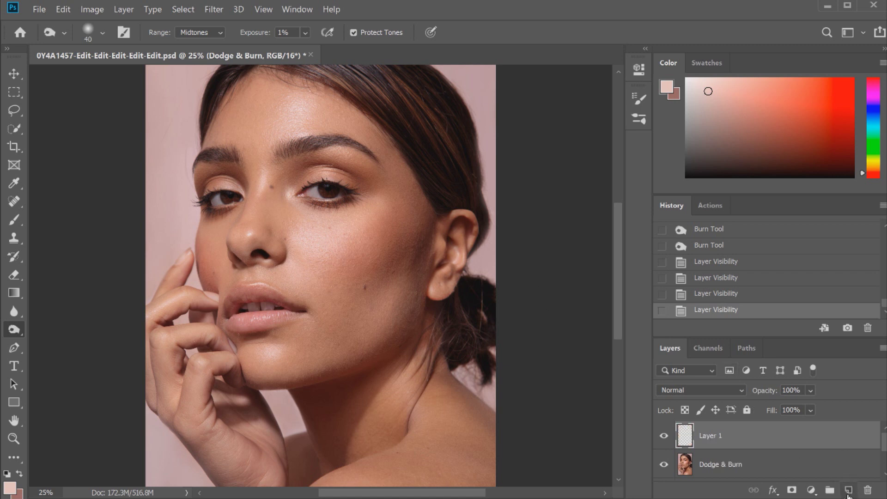
{"action": "double_click", "coordinate": [717, 437]}
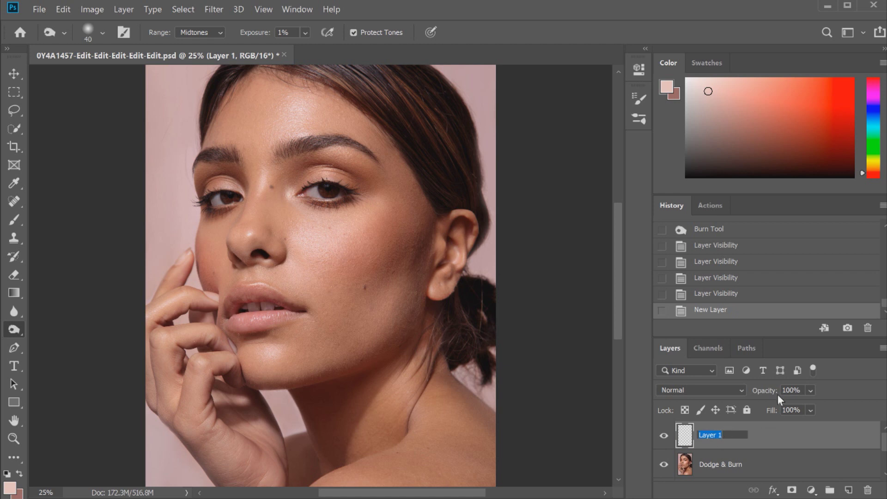
{"action": "type", "text": "Texture"}
{"action": "key", "text": "Return"}
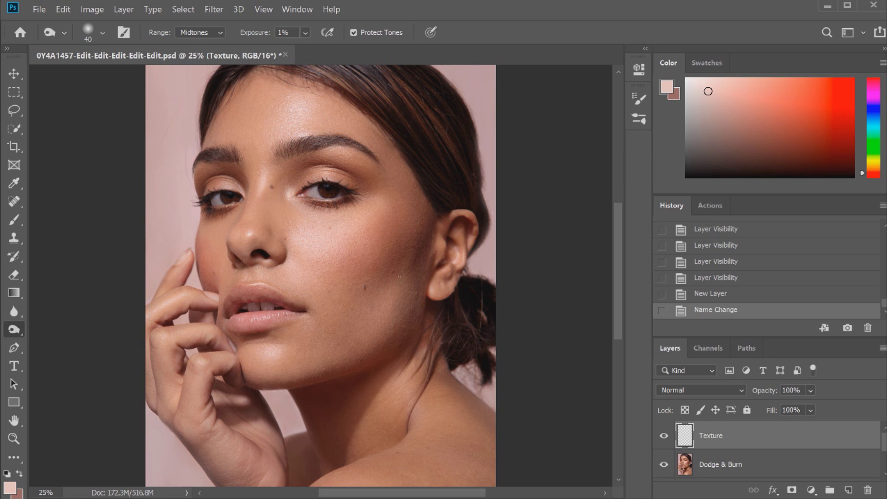
- Set up the Brush tool at 0% hardness and enlarge it to 250 px
{"action": "key", "text": "b"}
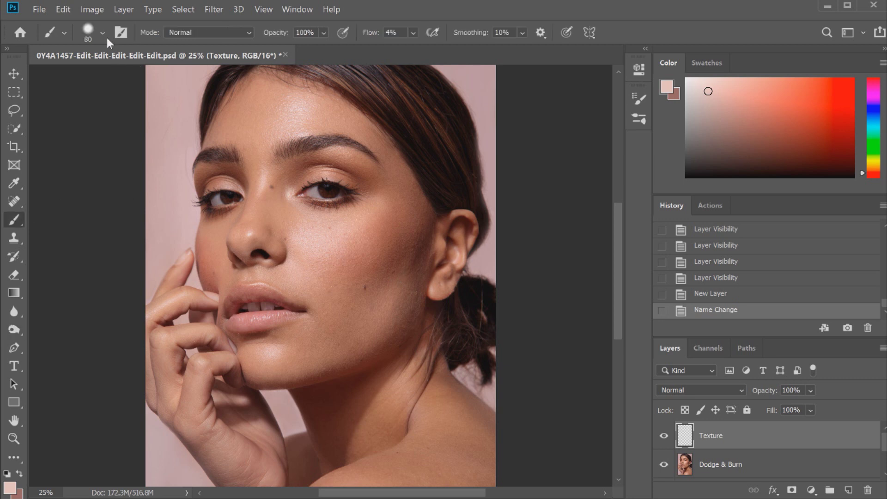
{"action": "left_click", "coordinate": [103, 34]}
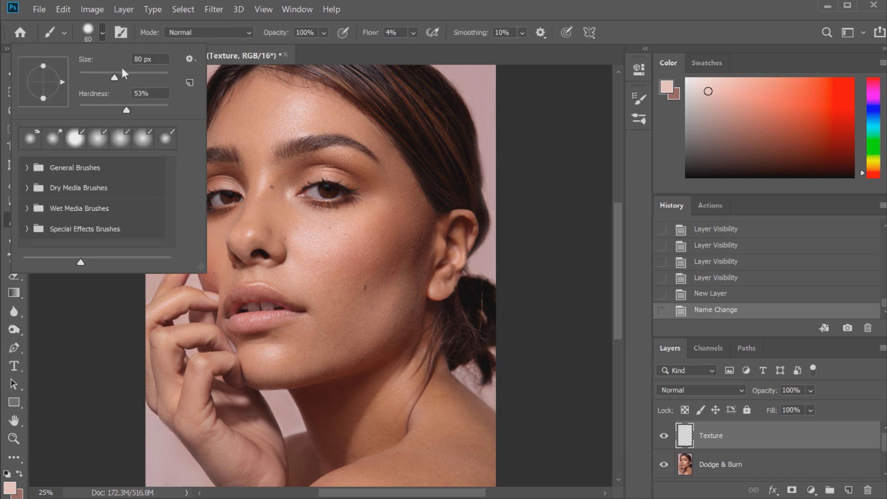
{"action": "left_click_drag", "start_coordinate": [122, 74], "coordinate": [129, 76]}
{"action": "left_click_drag", "start_coordinate": [126, 110], "coordinate": [76, 110]}
{"action": "left_click_drag", "start_coordinate": [132, 74], "coordinate": [139, 73]}
{"action": "key", "text": "Return"}
{"action": "key", "text": "bracketright"}
{"action": "key", "text": "bracketright"}
{"action": "key", "text": "bracketright"}
{"action": "key", "text": "bracketright"}
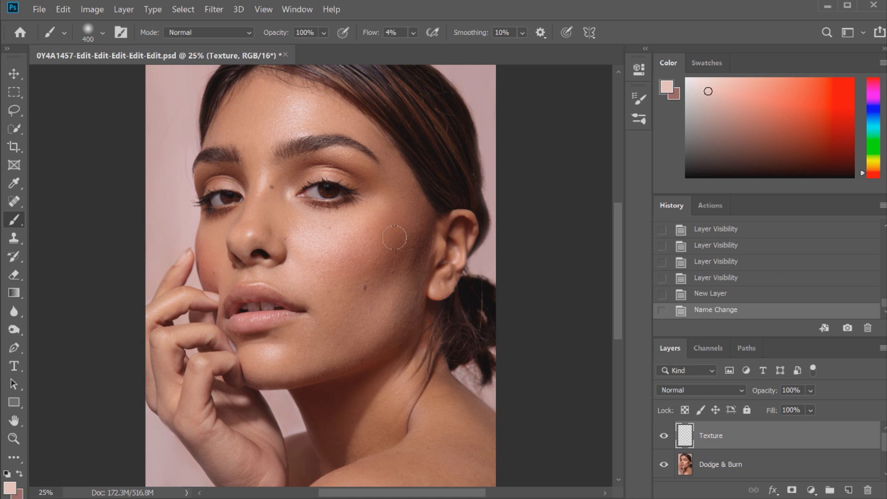
{"action": "key", "text": "alt"}
- Sample cheek skin tones and paint faint 4%-flow strokes over the cheek near the ear
{"action": "left_click", "coordinate": [383, 252], "text": "alt"}
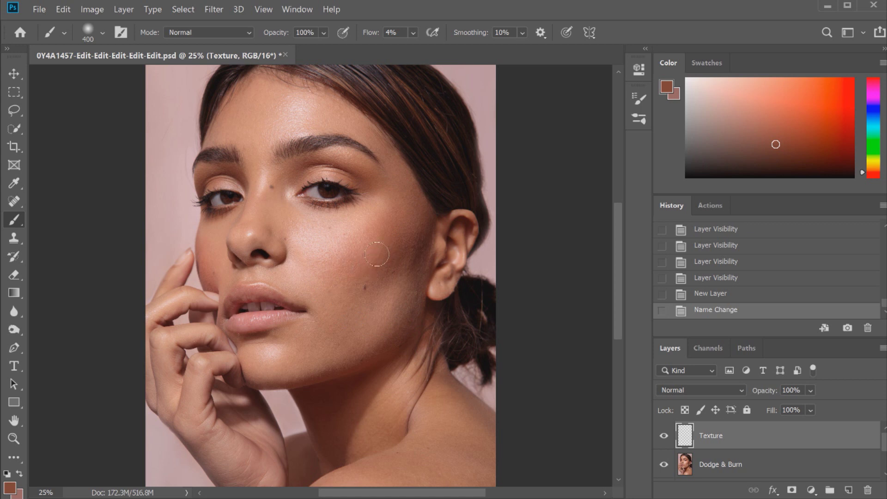
{"action": "left_click_drag", "start_coordinate": [378, 252], "coordinate": [350, 278]}
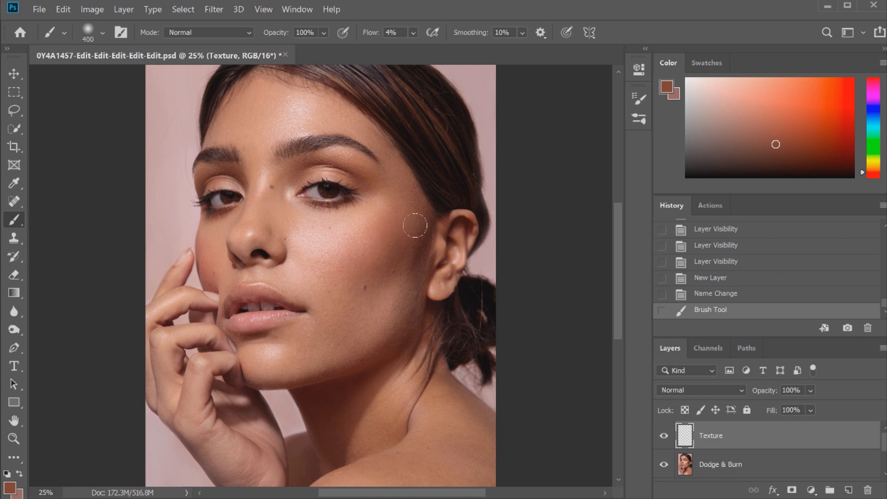
{"action": "left_click", "coordinate": [419, 279], "text": "alt"}
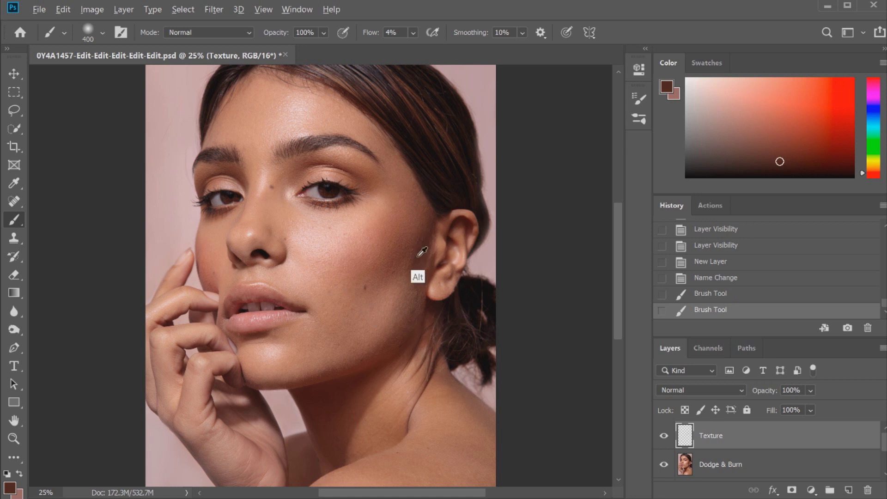
{"action": "left_click", "coordinate": [418, 282], "text": "alt"}
{"action": "mouse_move", "coordinate": [410, 256]}
{"action": "left_mouse_down"}
{"action": "mouse_move", "coordinate": [421, 222]}
{"action": "mouse_move", "coordinate": [418, 155]}
{"action": "left_mouse_up"}
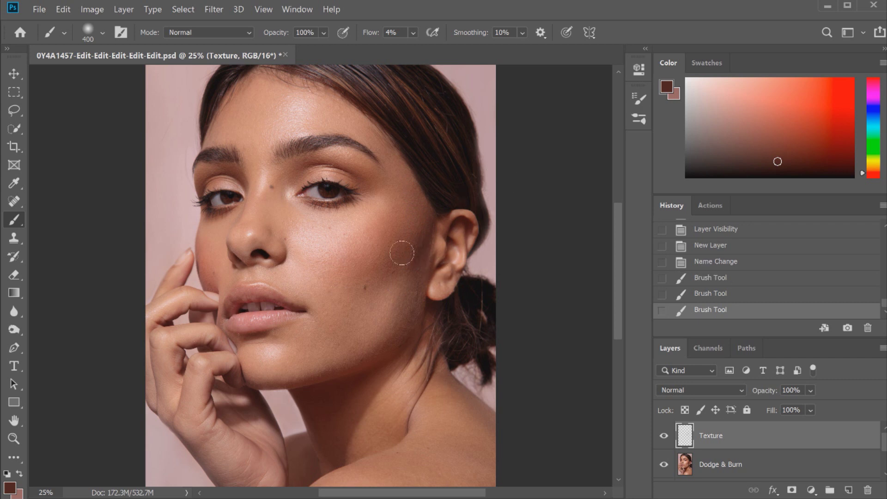
{"action": "key", "text": "bracketleft"}
{"action": "key", "text": "bracketleft"}
{"action": "key", "text": "bracketleft"}
{"action": "key", "text": "bracketleft"}
{"action": "key", "text": "bracketleft"}
{"action": "mouse_move", "coordinate": [401, 269]}
{"action": "left_mouse_down"}
{"action": "mouse_move", "coordinate": [426, 267]}
{"action": "mouse_move", "coordinate": [416, 252]}
{"action": "left_mouse_up"}
- Resample orange, pink and tan cheek tones, resizing the brush between 200 and 500 px
{"action": "left_click", "coordinate": [427, 228]}
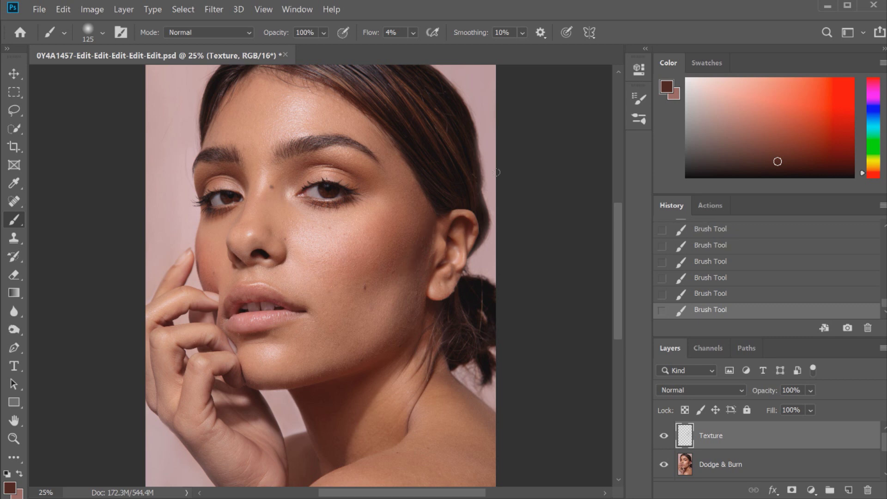
{"action": "left_click", "coordinate": [397, 301], "text": "alt"}
{"action": "left_click", "coordinate": [394, 306], "text": "alt"}
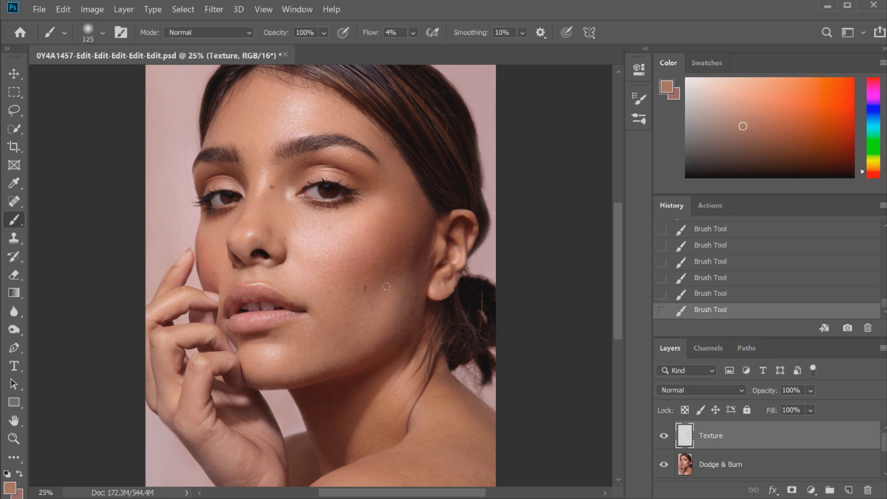
{"action": "left_click", "coordinate": [336, 267], "text": "alt"}
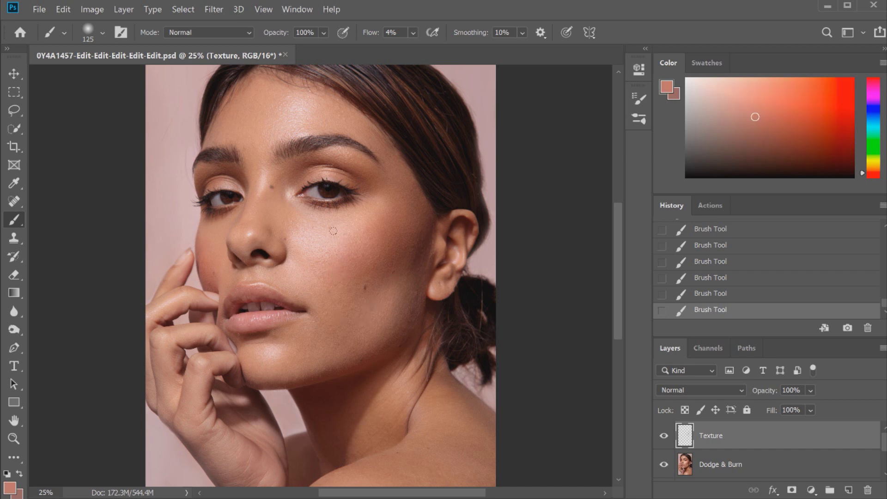
{"action": "key", "text": "bracketright"}
{"action": "key", "text": "bracketright"}
{"action": "key", "text": "bracketright"}
{"action": "key", "text": "bracketright"}
{"action": "key", "text": "bracketright"}
{"action": "key", "text": "bracketright"}
{"action": "key", "text": "bracketright"}
{"action": "key", "text": "bracketleft"}
{"action": "key", "text": "bracketleft"}
{"action": "key", "text": "bracketleft"}
{"action": "left_click", "coordinate": [334, 291], "text": "alt"}
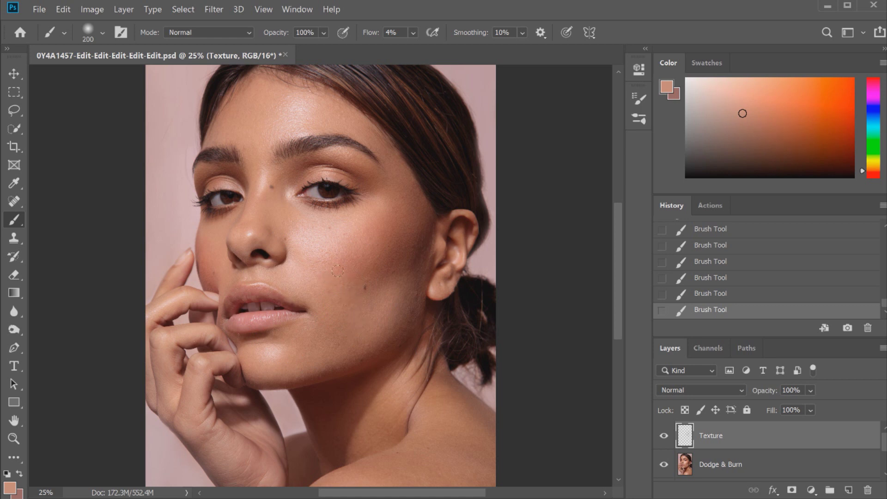
{"action": "left_click", "coordinate": [325, 339], "text": "alt"}
{"action": "key", "text": "bracketright"}
{"action": "key", "text": "bracketright"}
{"action": "key", "text": "bracketright"}
{"action": "key", "text": "bracketright"}
- At brush size 125, sample dark brown, tan and pink skin tones, then paint a faint cheek stroke
{"action": "scroll", "coordinate": [400, 367], "scroll_direction": "up", "scroll_amount": 1}
{"action": "key", "text": "bracketleft"}
{"action": "key", "text": "bracketleft"}
{"action": "key", "text": "bracketleft"}
{"action": "key", "text": "bracketleft"}
{"action": "key", "text": "bracketleft"}
{"action": "key", "text": "bracketleft"}
{"action": "key", "text": "bracketleft"}
{"action": "left_click", "coordinate": [401, 366], "text": "alt"}
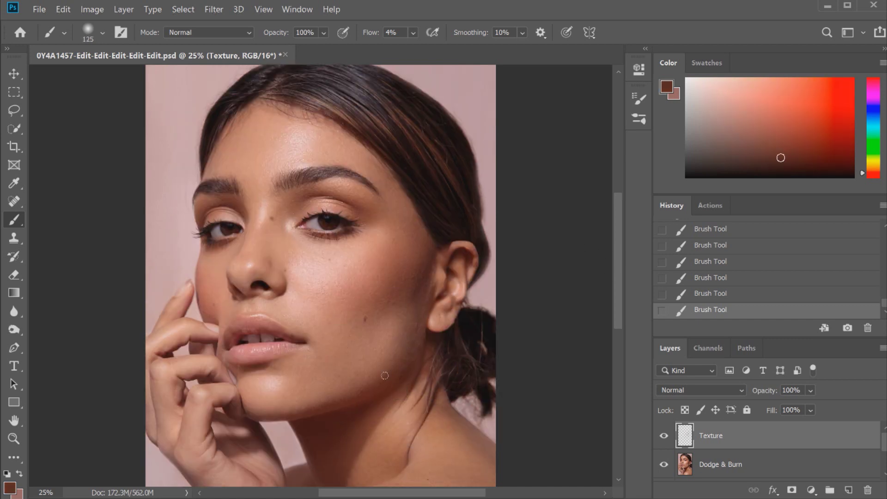
{"action": "left_click", "coordinate": [211, 176], "text": "alt"}
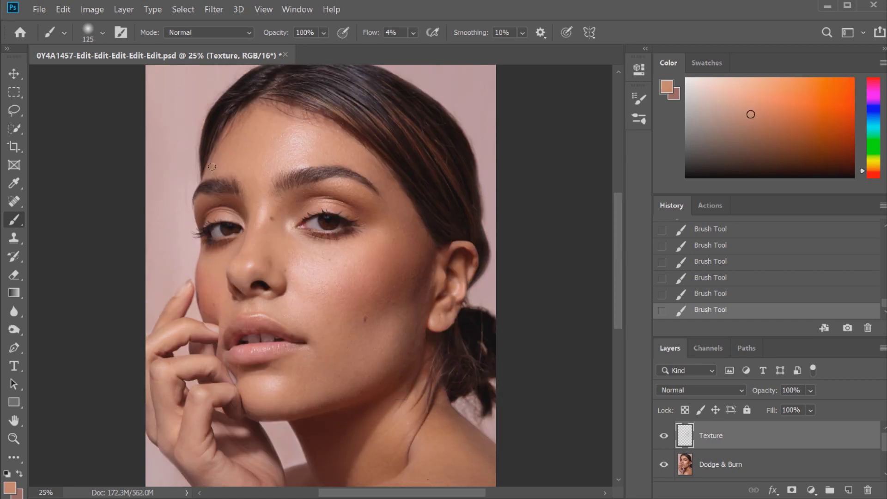
{"action": "left_click", "coordinate": [286, 120], "text": "alt"}
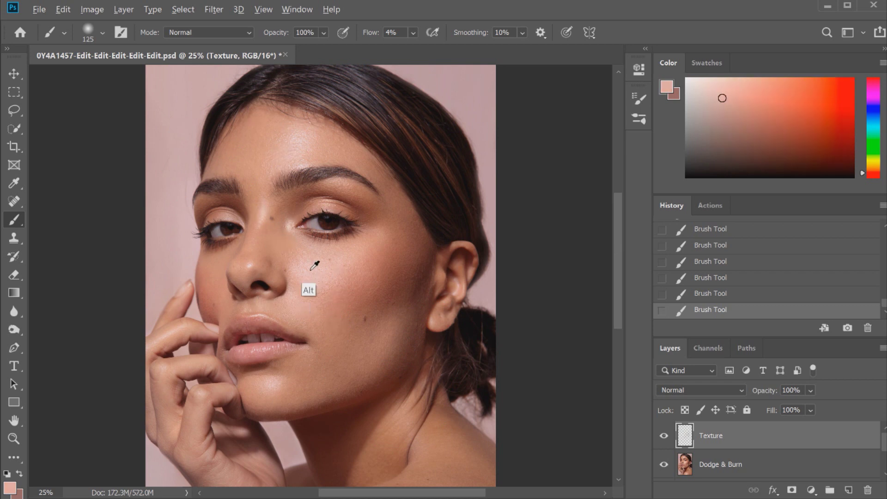
{"action": "left_click", "coordinate": [287, 253], "text": "alt"}
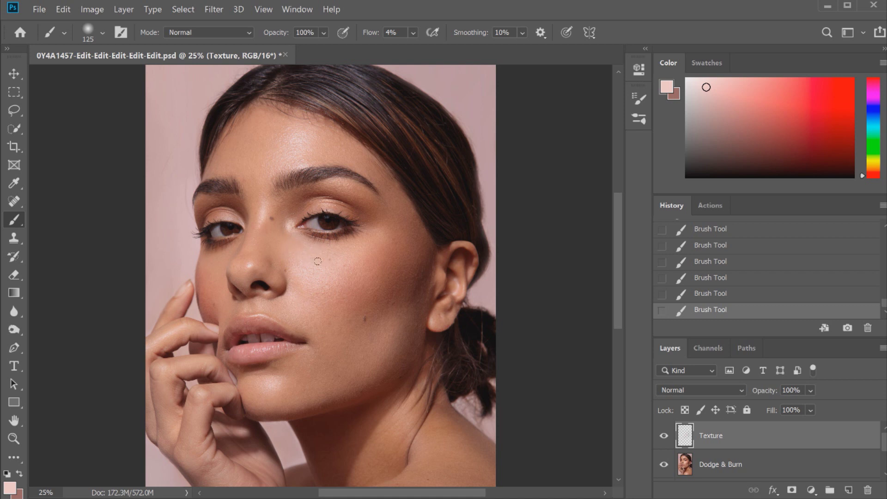
{"action": "left_click_drag", "start_coordinate": [333, 265], "coordinate": [349, 275]}
- Resample light and dark skin tones near the cheek and ear, resizing the brush to 45 then 300
{"action": "left_click", "coordinate": [366, 319], "text": "alt"}
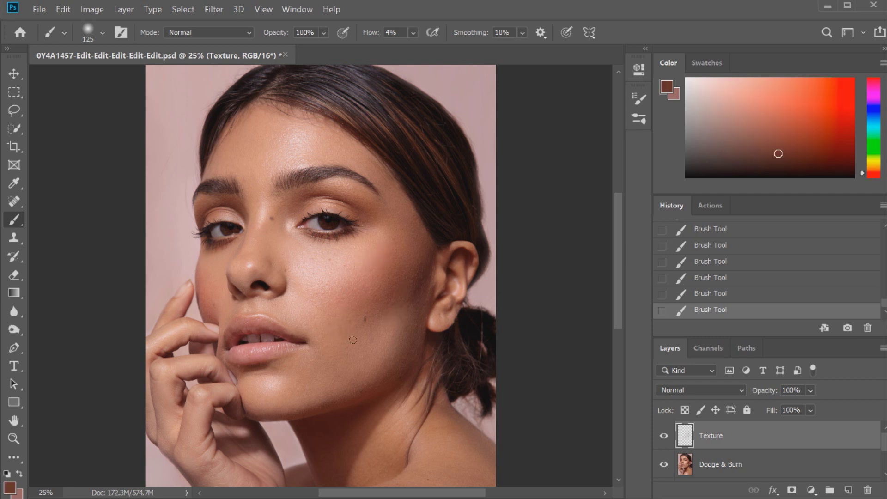
{"action": "left_click", "coordinate": [376, 310], "text": "alt"}
{"action": "left_click", "coordinate": [338, 282], "text": "alt"}
{"action": "key", "text": "bracketleft"}
{"action": "key", "text": "bracketleft"}
{"action": "key", "text": "bracketleft"}
{"action": "key", "text": "bracketleft"}
{"action": "key", "text": "bracketleft"}
{"action": "key", "text": "bracketleft"}
{"action": "key", "text": "bracketleft"}
{"action": "key", "text": "bracketleft"}
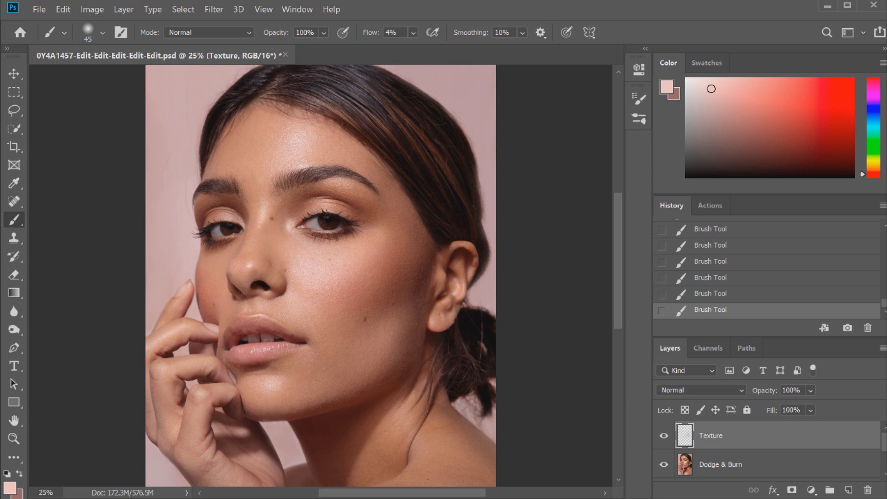
{"action": "left_click", "coordinate": [422, 284], "text": "alt"}
{"action": "key", "text": "bracketright"}
{"action": "key", "text": "bracketright"}
{"action": "key", "text": "bracketright"}
{"action": "key", "text": "bracketright"}
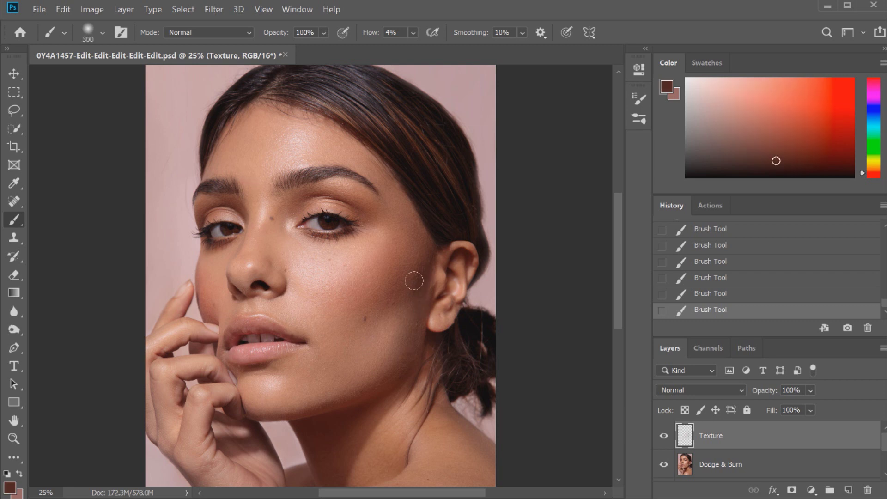
{"action": "left_click", "coordinate": [391, 339], "text": "alt"}
{"action": "left_click", "coordinate": [425, 294], "text": "alt"}
- Hide and show the Texture layer to compare, then set its opacity to 80%
{"action": "left_click", "coordinate": [664, 436]}
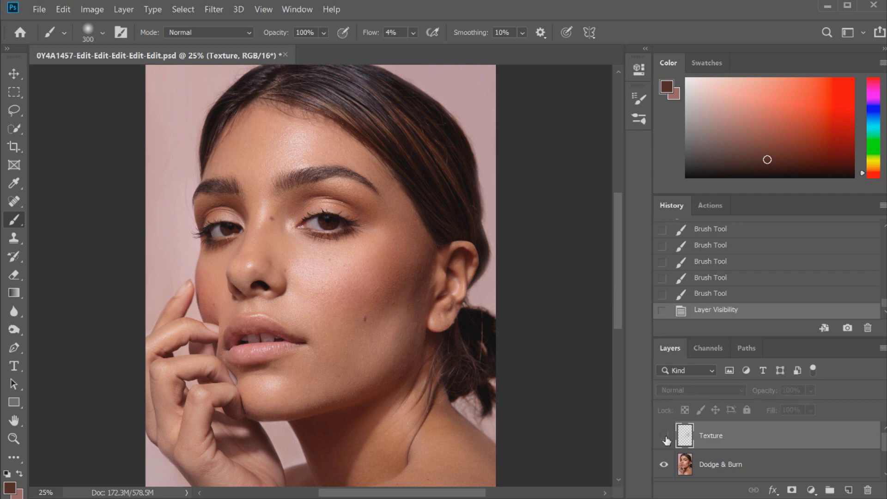
{"action": "left_click", "coordinate": [664, 438]}
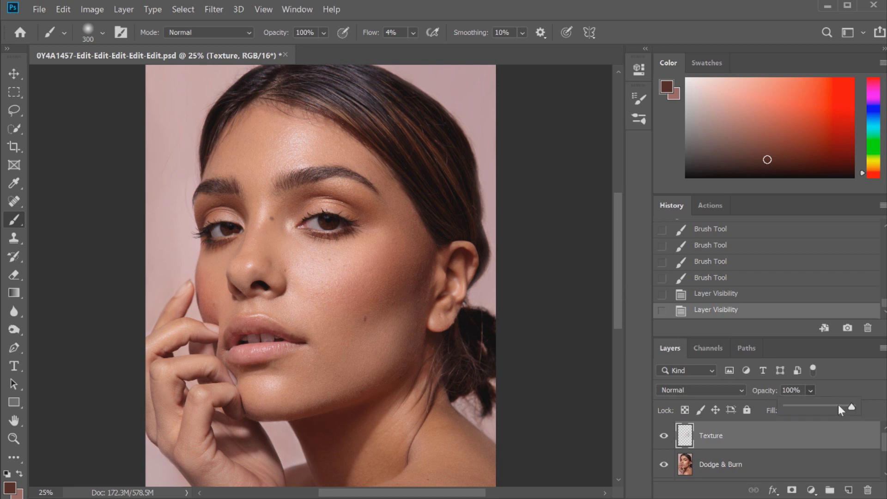
{"action": "left_click", "coordinate": [838, 406]}
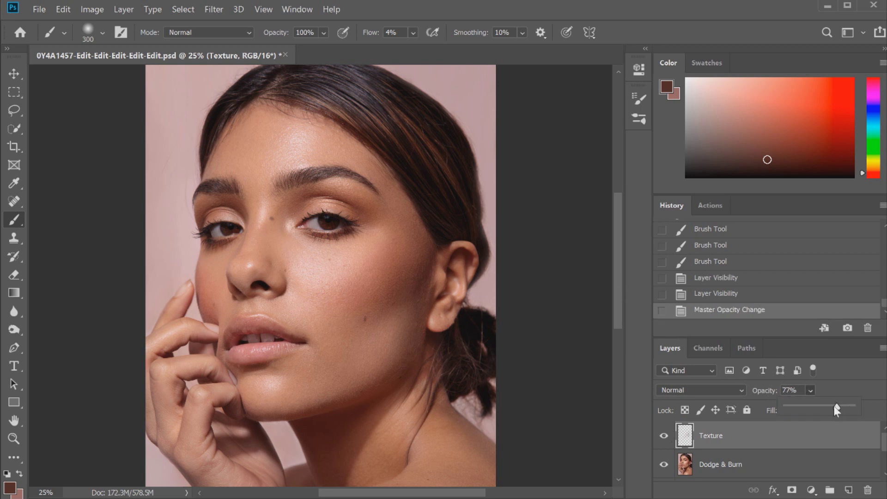
{"action": "left_click_drag", "start_coordinate": [838, 406], "coordinate": [841, 405]}
- Create Snapshot 2 of the current retouch, view Snapshot 1, then return to Snapshot 2
{"action": "left_click", "coordinate": [849, 328]}
{"action": "scroll", "coordinate": [880, 305], "scroll_direction": "up", "scroll_amount": 10}
{"action": "left_click", "coordinate": [721, 261]}
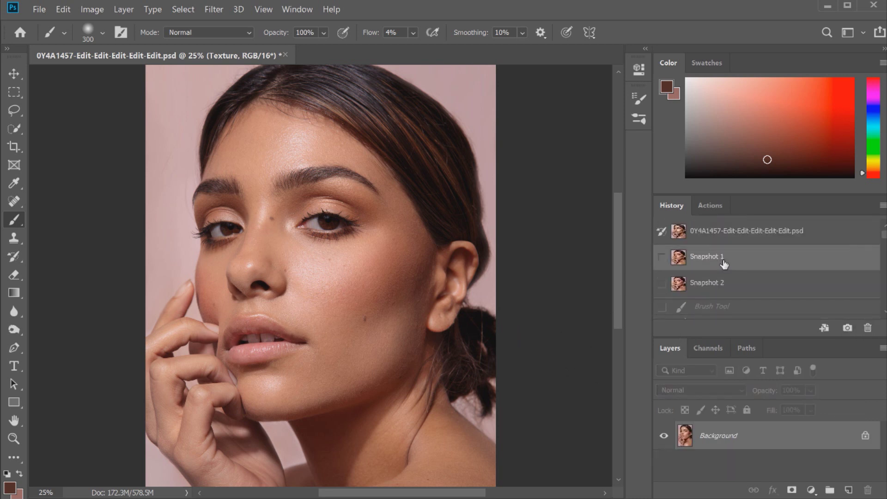
{"action": "left_click", "coordinate": [715, 287]}
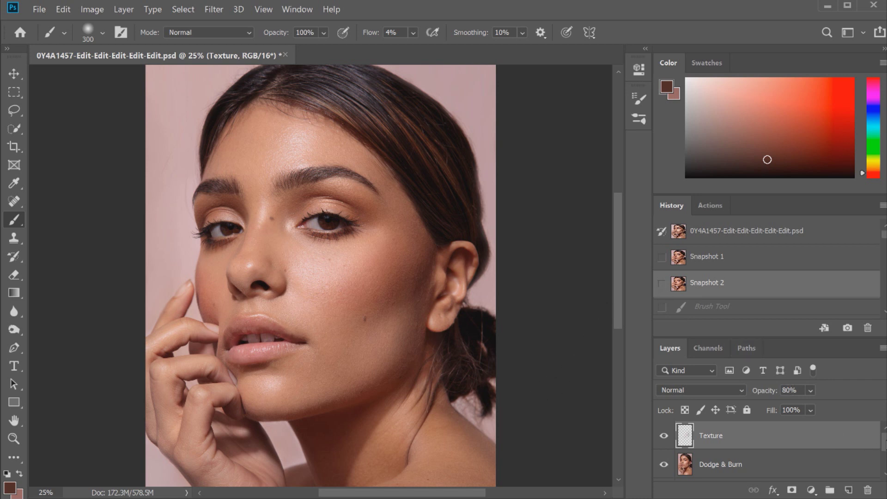
- Hide the Texture and Dodge & Burn layers, then toggle Healing Tools to reveal its blemish fixes
{"action": "scroll", "coordinate": [846, 437], "scroll_direction": "down", "scroll_amount": 2}
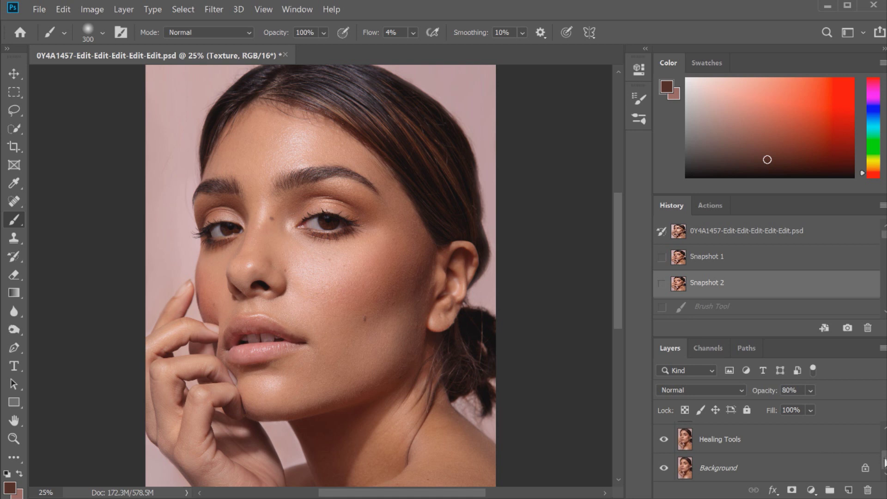
{"action": "mouse_move", "coordinate": [885, 462]}
{"action": "left_mouse_down"}
{"action": "mouse_move", "coordinate": [885, 446]}
{"action": "mouse_move", "coordinate": [883, 456]}
{"action": "left_mouse_up"}
{"action": "left_click", "coordinate": [664, 435]}
{"action": "left_click", "coordinate": [664, 435]}
{"action": "left_click", "coordinate": [664, 464]}
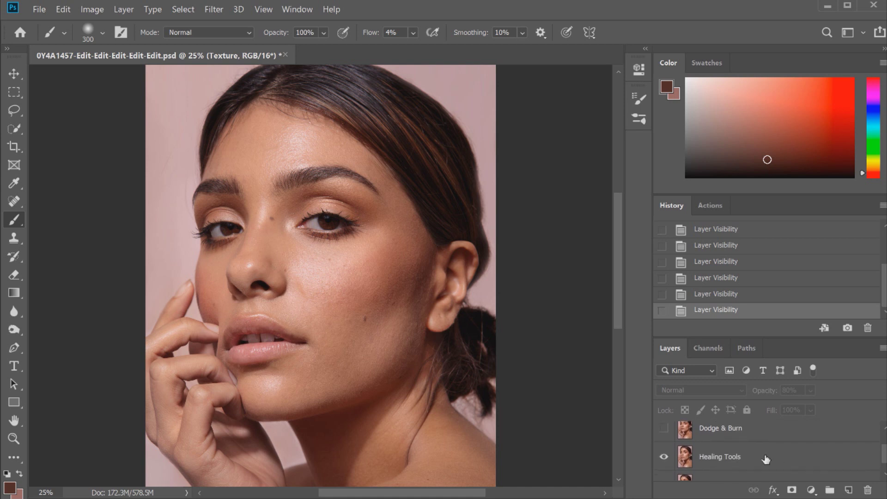
{"action": "left_click", "coordinate": [663, 458]}
{"action": "left_click", "coordinate": [662, 458]}
{"action": "left_click", "coordinate": [663, 458]}
{"action": "left_click", "coordinate": [662, 458]}
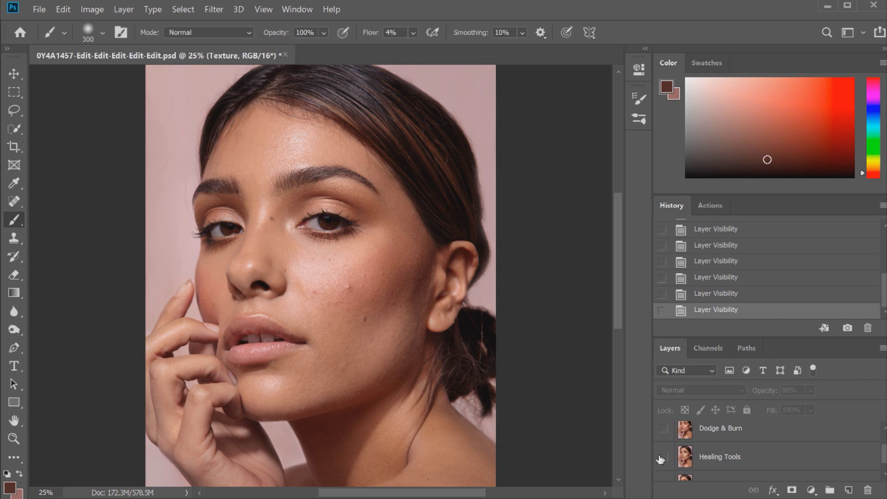
- Toggle the Dodge & Burn and Texture layers to compare, leaving both visible
{"action": "left_click", "coordinate": [664, 430]}
{"action": "left_click", "coordinate": [664, 429]}
{"action": "left_click", "coordinate": [665, 431]}
{"action": "left_click", "coordinate": [665, 430]}
{"action": "left_click", "coordinate": [664, 430]}
{"action": "scroll", "coordinate": [880, 453], "scroll_direction": "up", "scroll_amount": 2}
{"action": "left_click", "coordinate": [664, 436]}
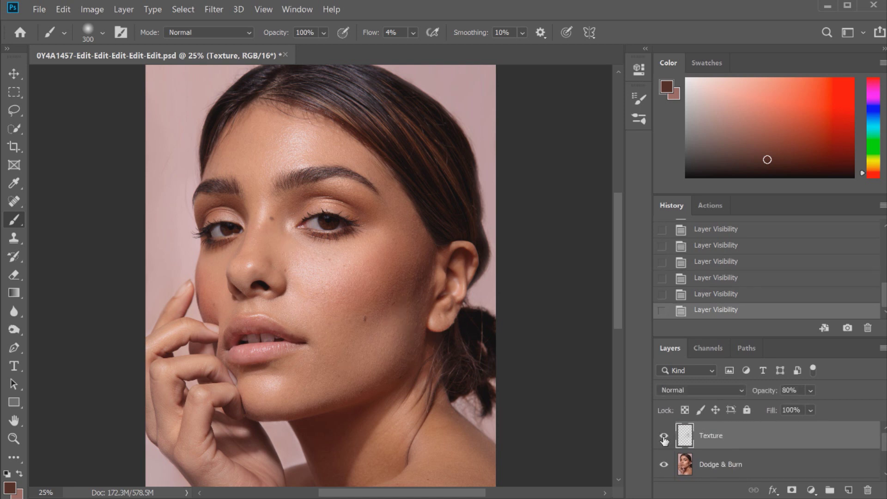
{"action": "left_click", "coordinate": [665, 437]}
{"action": "left_click", "coordinate": [664, 437]}
{"action": "scroll", "coordinate": [881, 296], "scroll_direction": "up", "scroll_amount": 10}
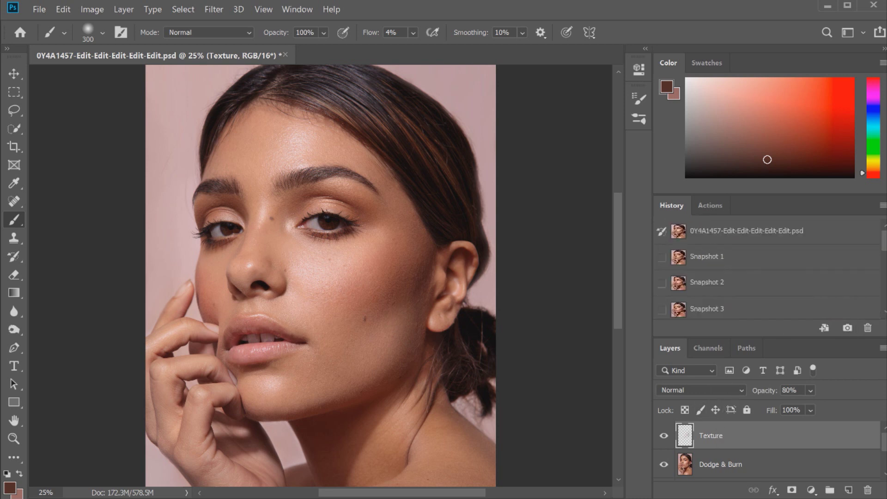
{"action": "left_click", "coordinate": [831, 263]}
{"action": "left_click", "coordinate": [832, 305]}
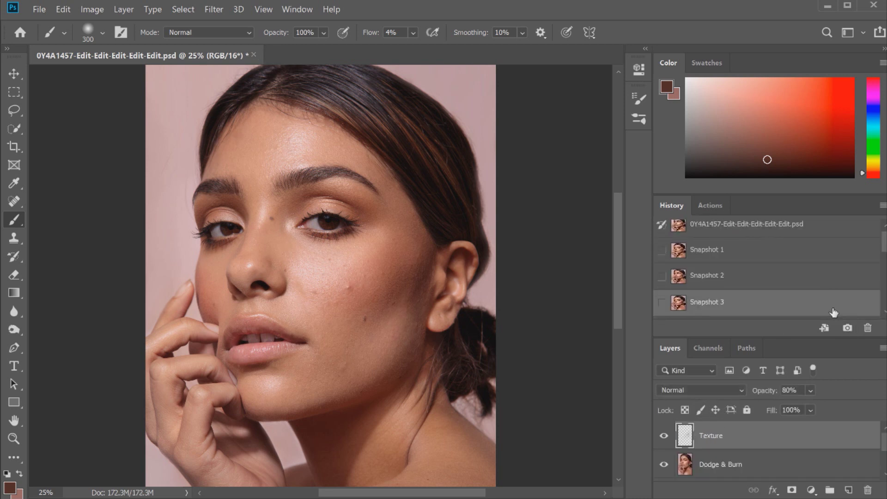